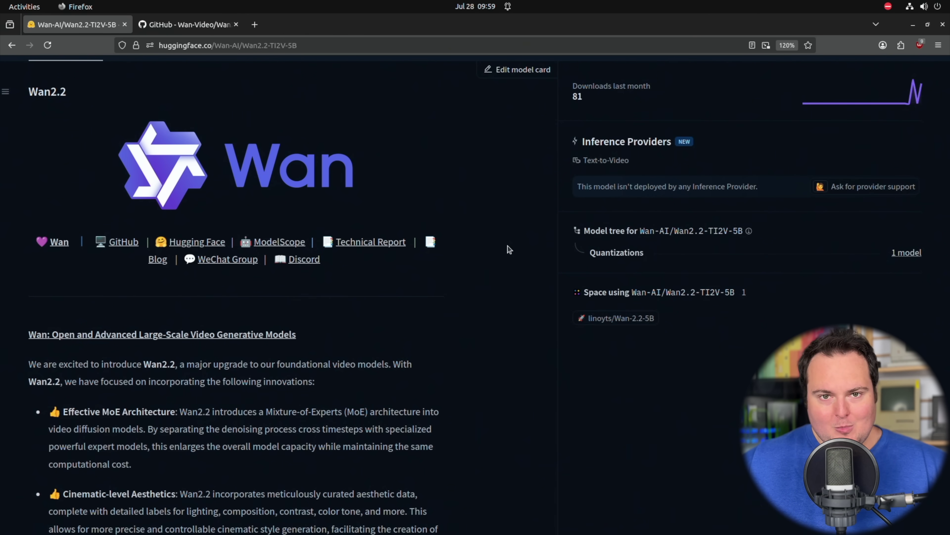
# Step: Switch to the Wan2.2 GitHub README and open its English ComfyUI link in a new tab
pyautogui.hotkey('ctrl', 'Tab')
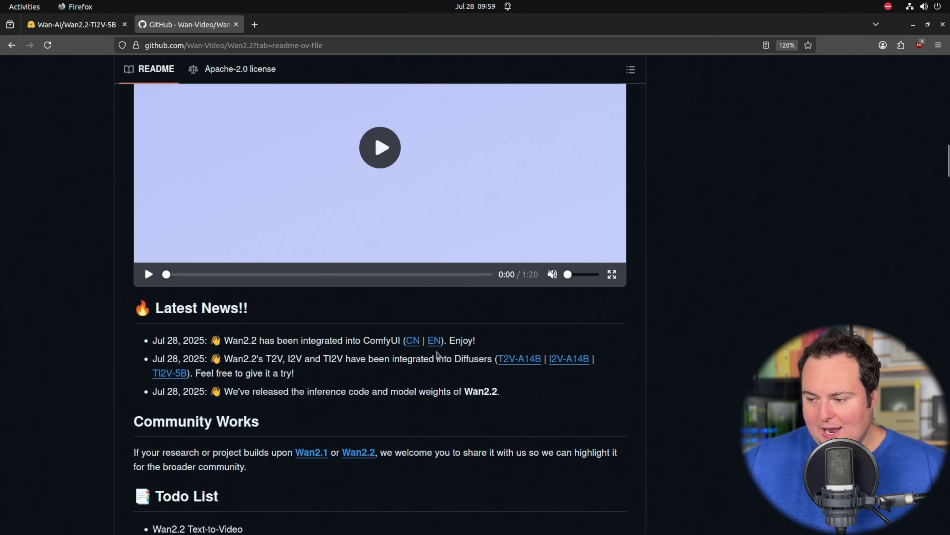
pyautogui.rightClick(434, 341)
pyautogui.click(449, 352)
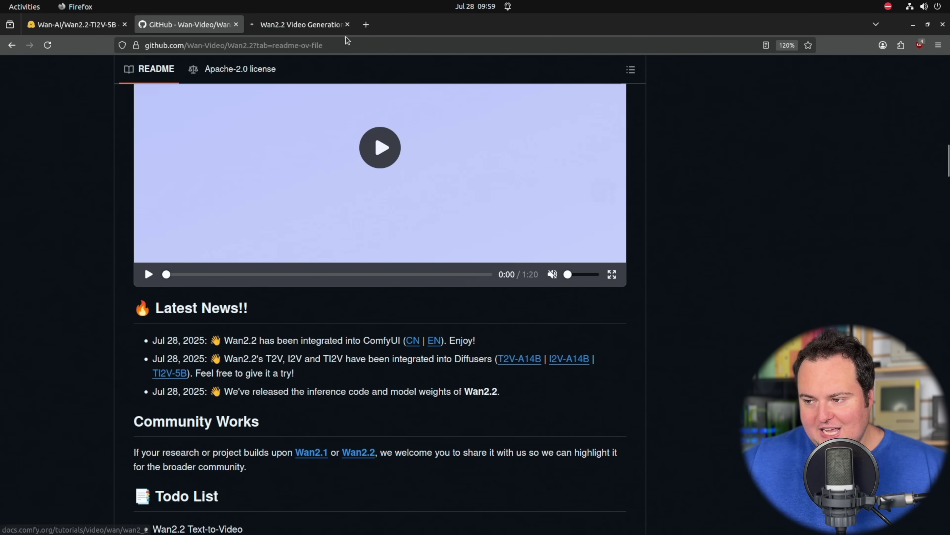
# Step: View the Wan2.2 tutorial down to the TI2V 5B diffusion model, VAE and text encoder downloads
pyautogui.click(318, 24)
pyautogui.scroll(-5, 240, 214)
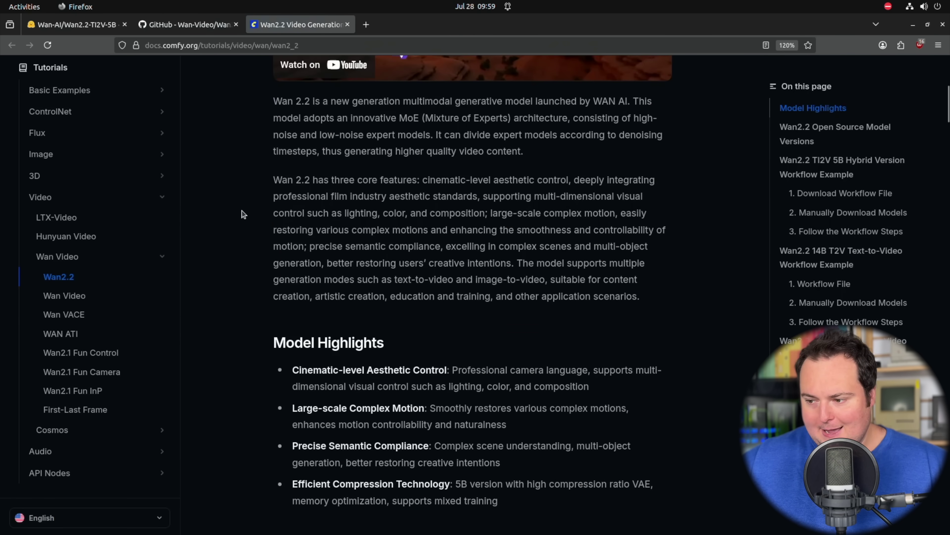
pyautogui.scroll(-5, 242, 214)
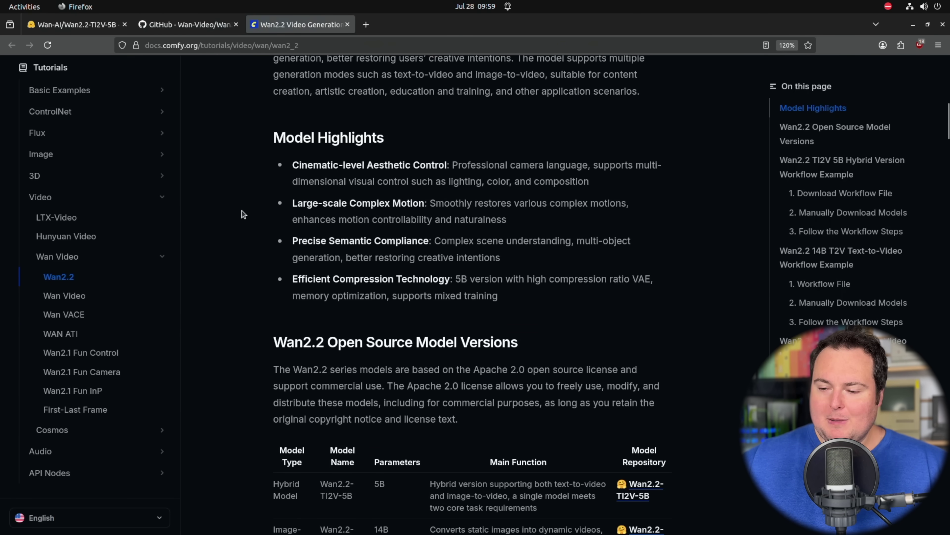
pyautogui.scroll(-18, 243, 214)
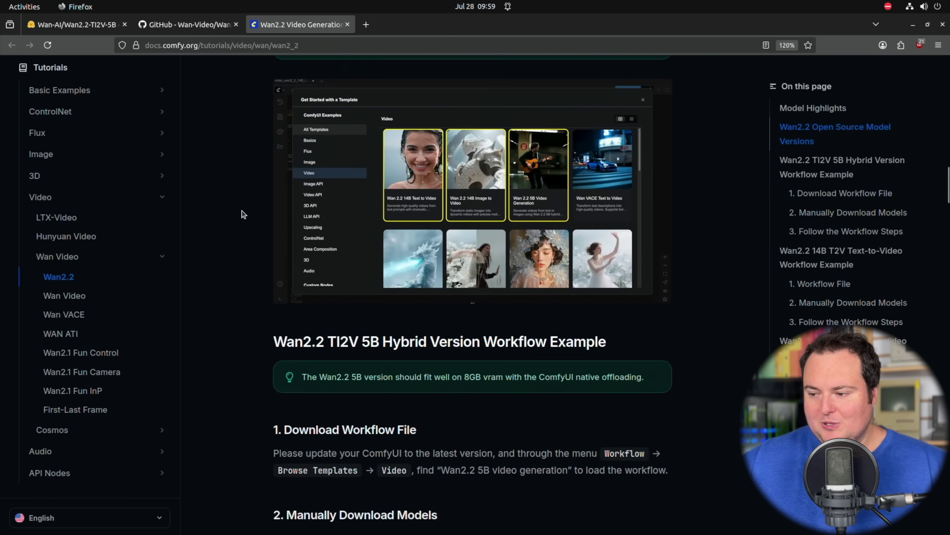
pyautogui.scroll(-5, 243, 214)
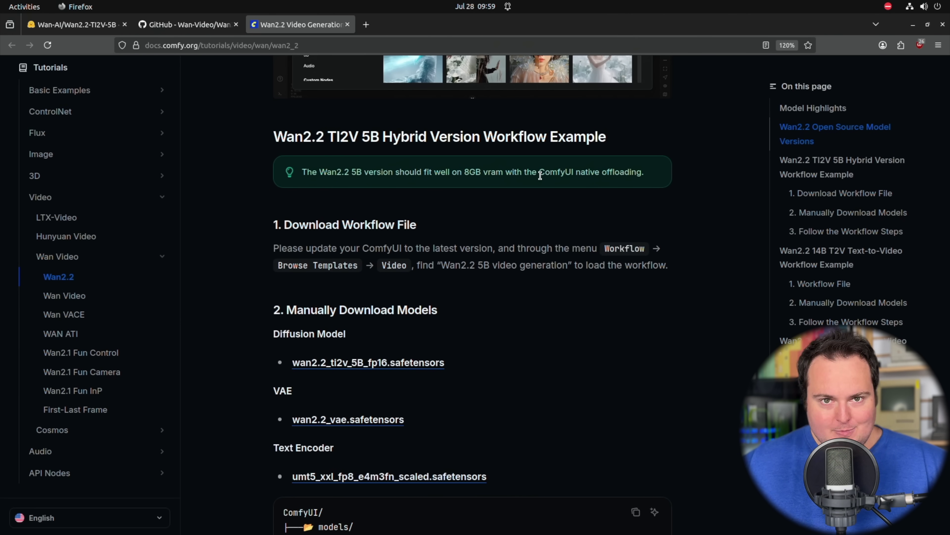
pyautogui.scroll(10, 540, 175)
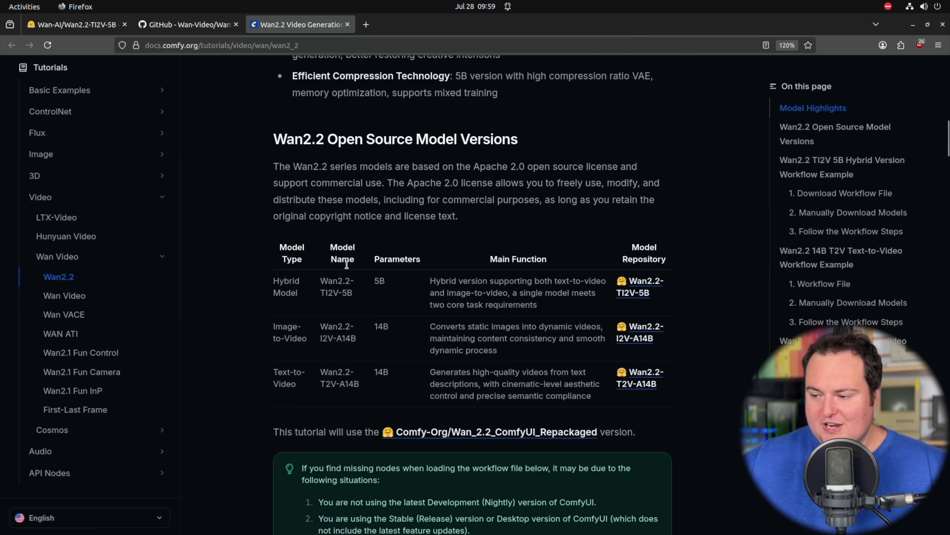
pyautogui.scroll(5, 329, 250)
pyautogui.scroll(-10, 282, 255)
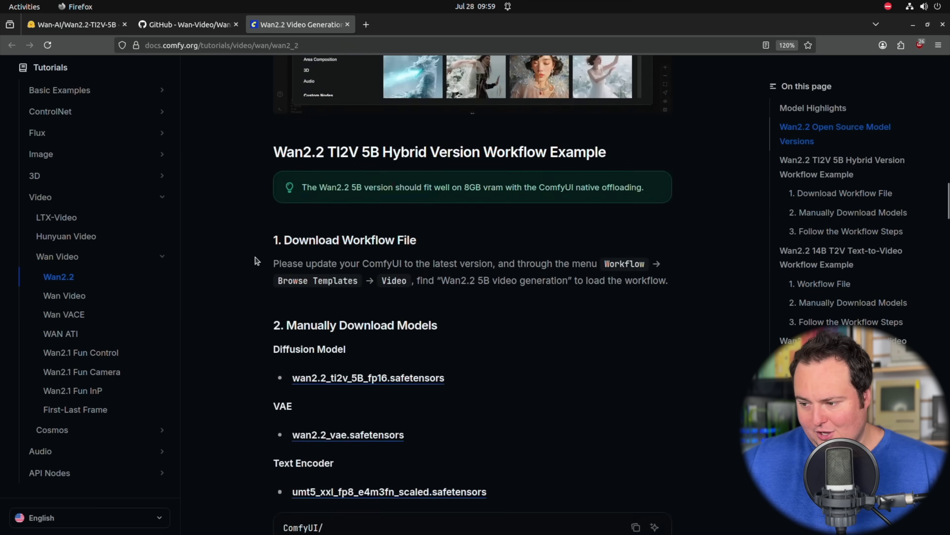
pyautogui.scroll(-10, 256, 258)
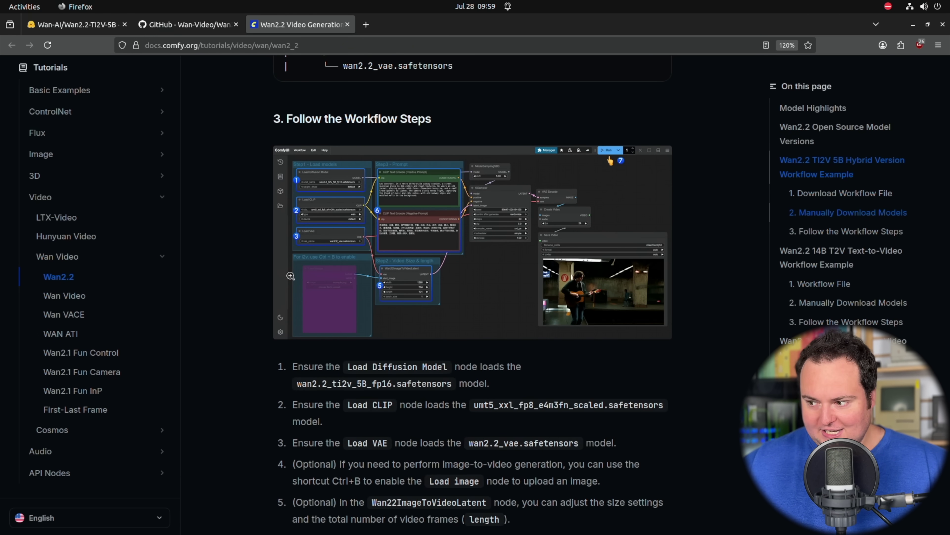
pyautogui.scroll(10, 290, 276)
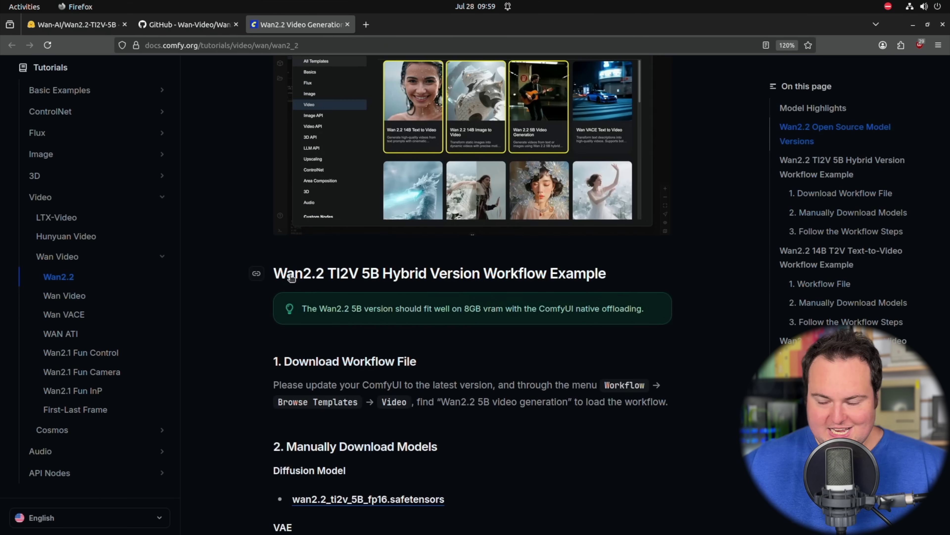
# Step: Close the ComfyUI tutorial tab and return to the Wan2.2-TI2V-5B model card
pyautogui.click(109, 24)
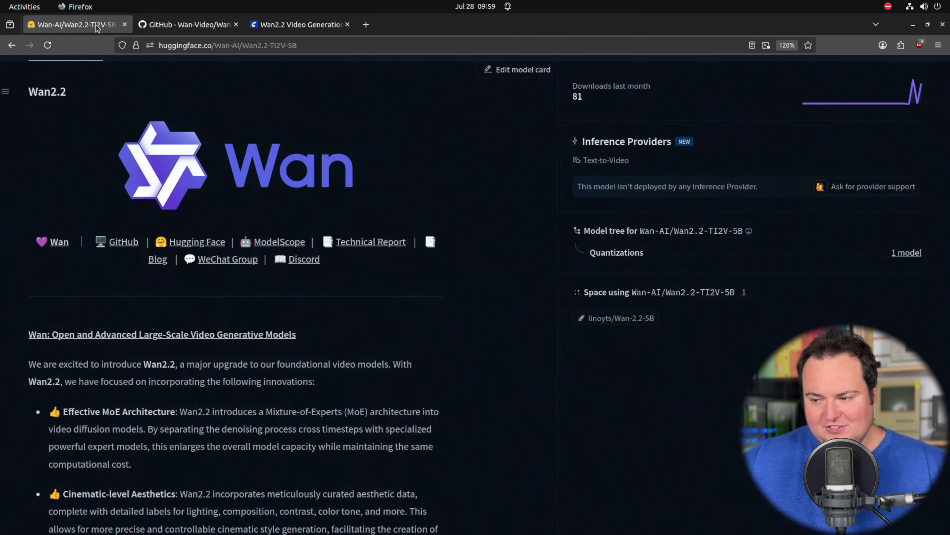
pyautogui.scroll(-10, 187, 320)
pyautogui.scroll(-15, 187, 318)
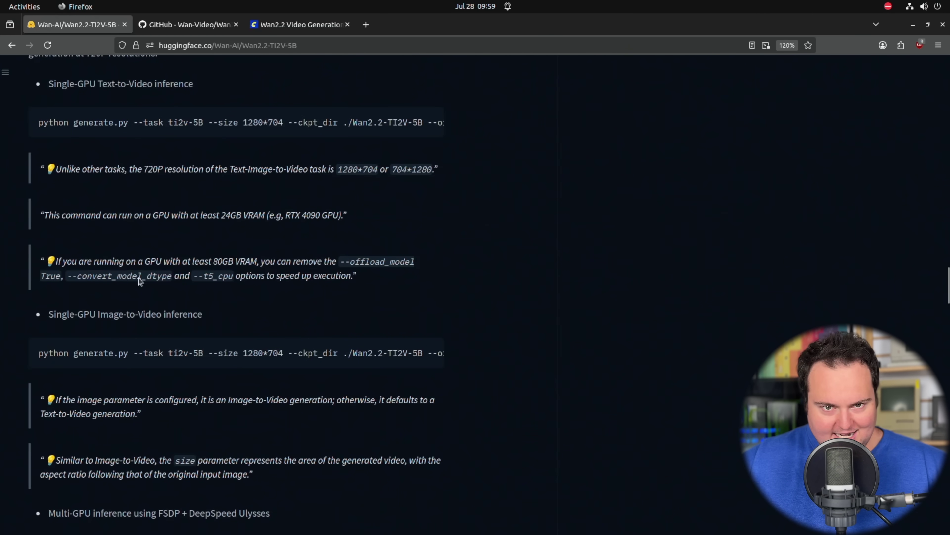
pyautogui.scroll(-5, 184, 304)
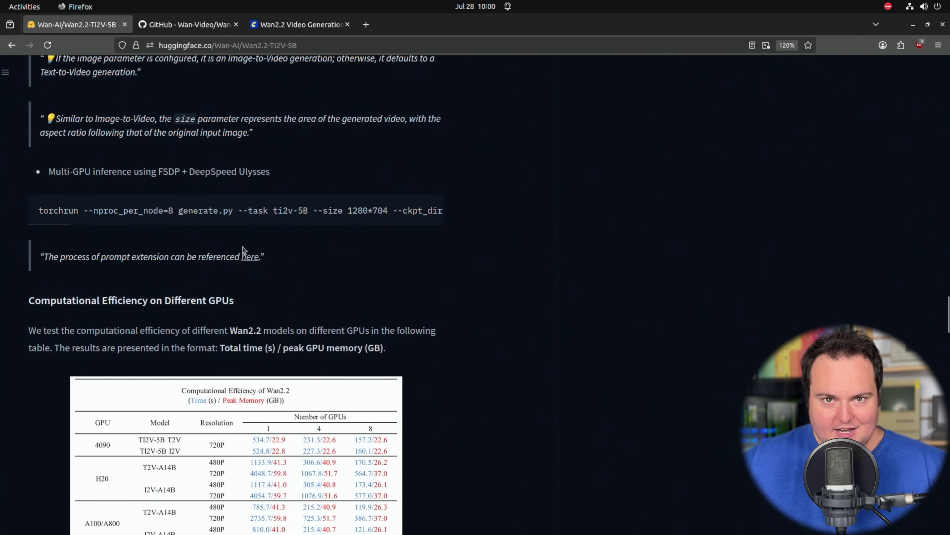
pyautogui.scroll(5, 243, 250)
pyautogui.click(299, 24)
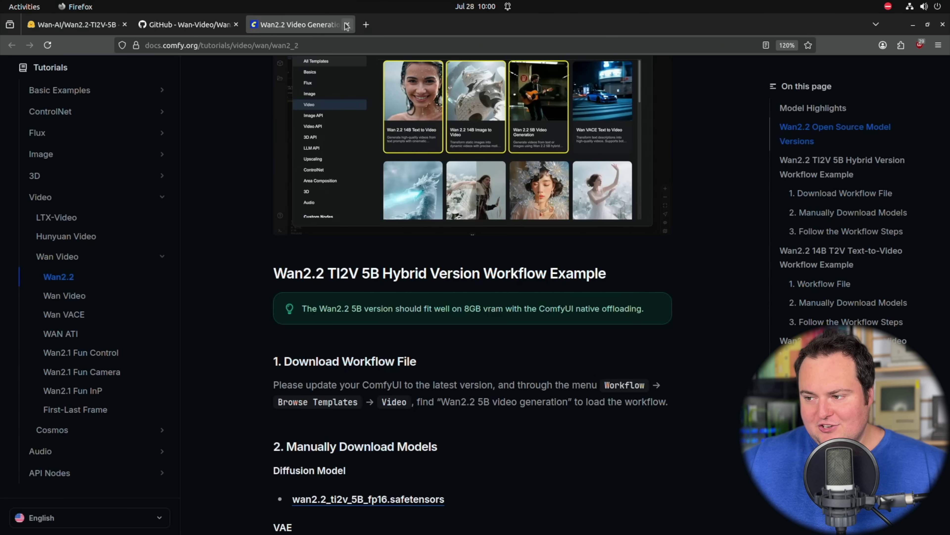
pyautogui.click(347, 25)
pyautogui.click(74, 25)
pyautogui.scroll(15, 325, 257)
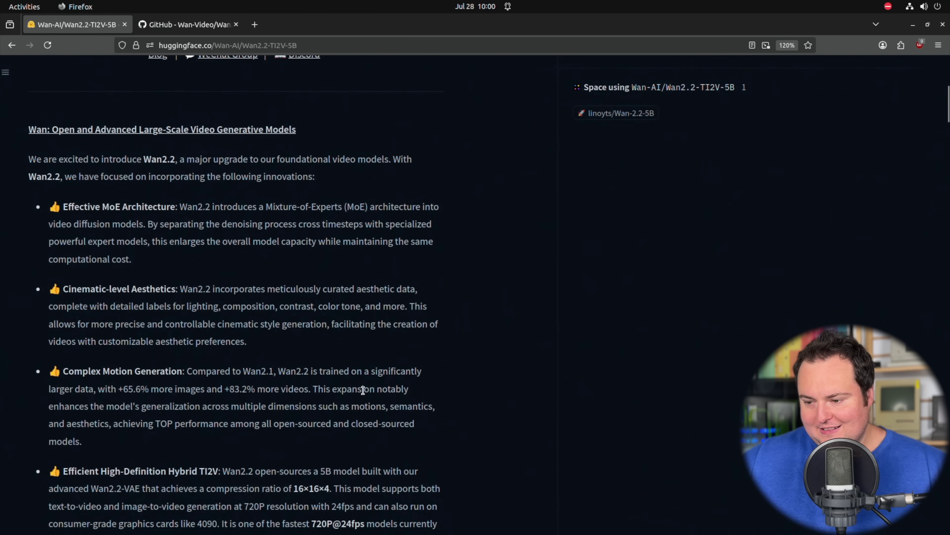
# Step: Highlight the enhanced-generalization sentence and the Effective MoE Architecture paragraph
pyautogui.moveTo(55, 407); pyautogui.dragTo(389, 401)
pyautogui.click(272, 424)
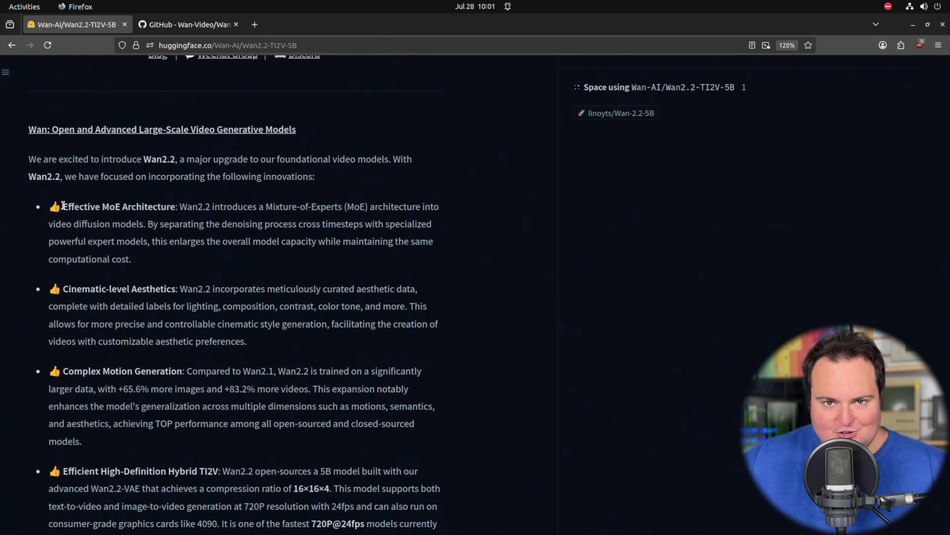
pyautogui.moveTo(63, 205); pyautogui.dragTo(366, 202)
pyautogui.click(188, 203)
pyautogui.click(386, 203)
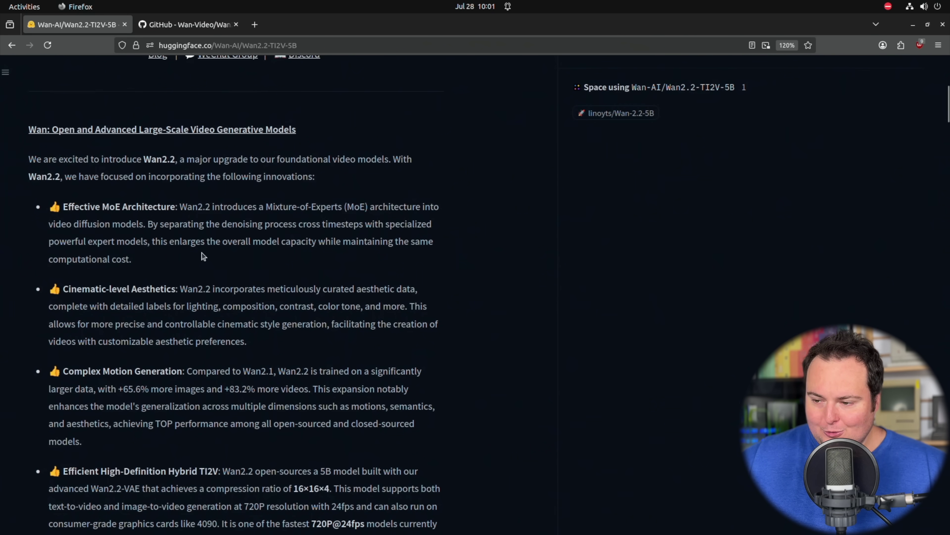
pyautogui.moveTo(184, 261); pyautogui.dragTo(54, 211)
pyautogui.click(464, 226)
pyautogui.scroll(-10, 468, 225)
pyautogui.scroll(-20, 471, 223)
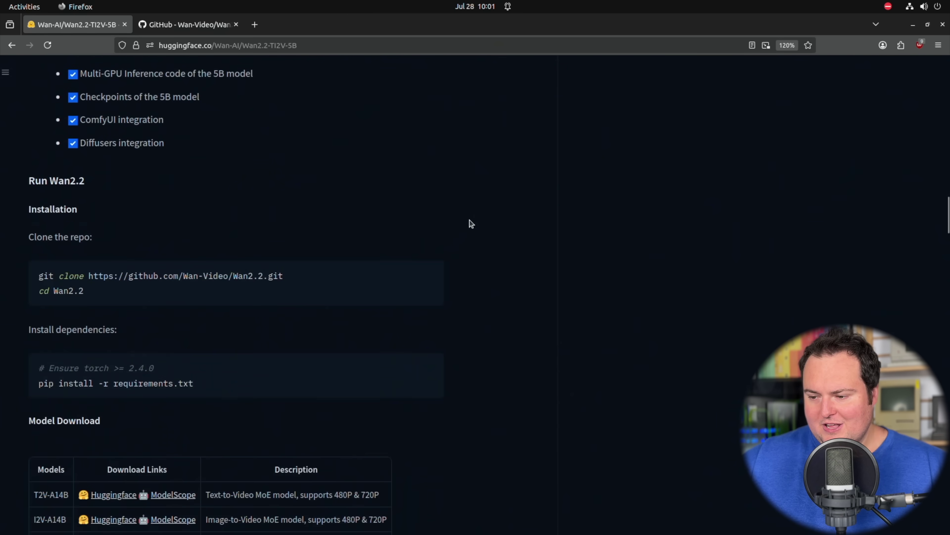
pyautogui.scroll(-20, 470, 223)
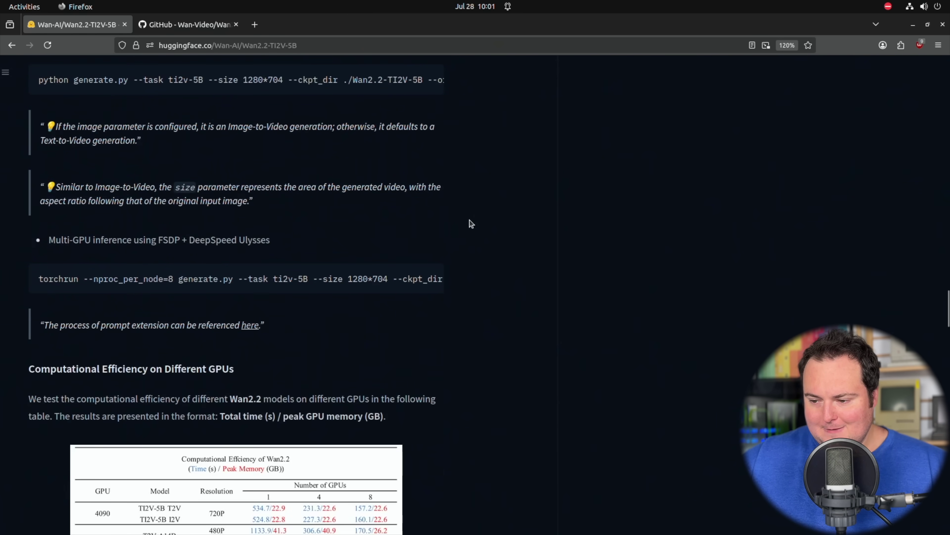
pyautogui.scroll(-15, 471, 224)
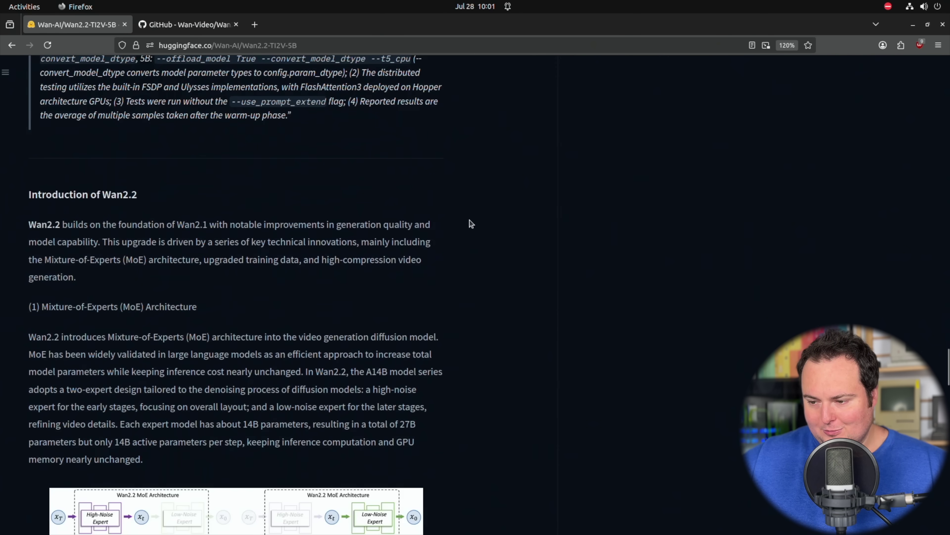
pyautogui.scroll(-3, 480, 232)
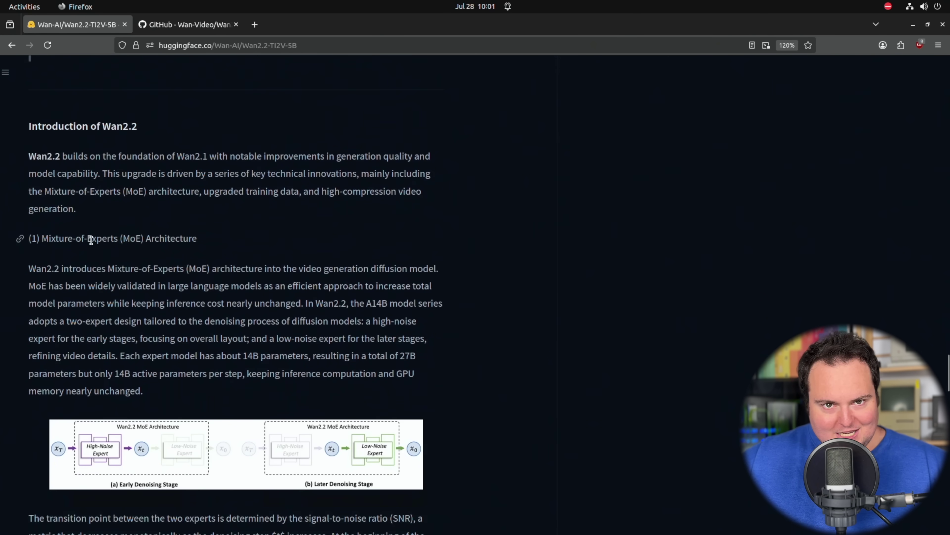
pyautogui.scroll(-6, 239, 231)
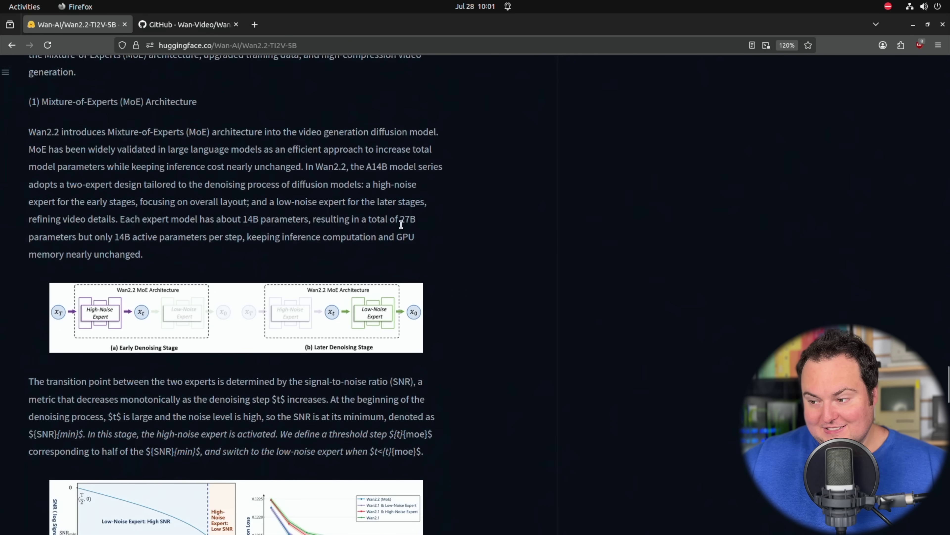
pyautogui.moveTo(400, 219); pyautogui.dragTo(131, 237)
pyautogui.click(89, 244)
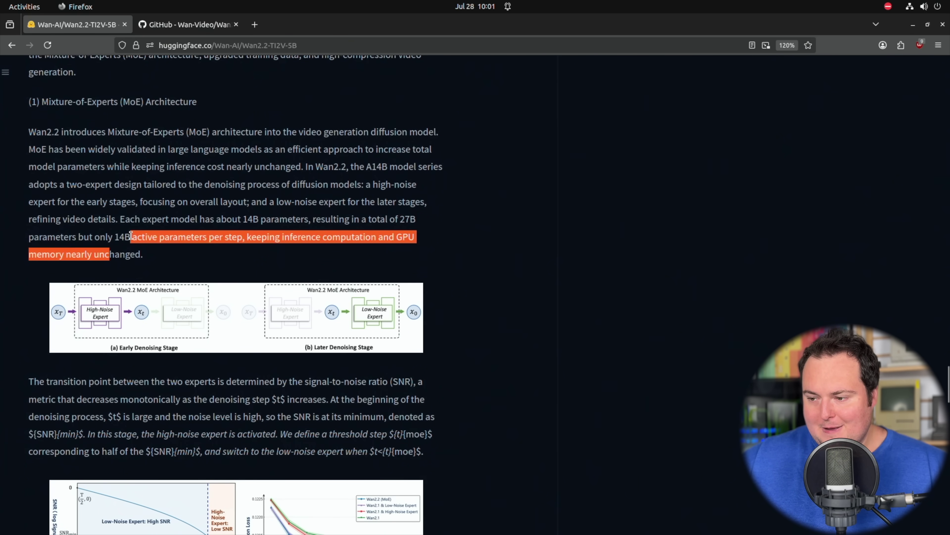
pyautogui.click(218, 246)
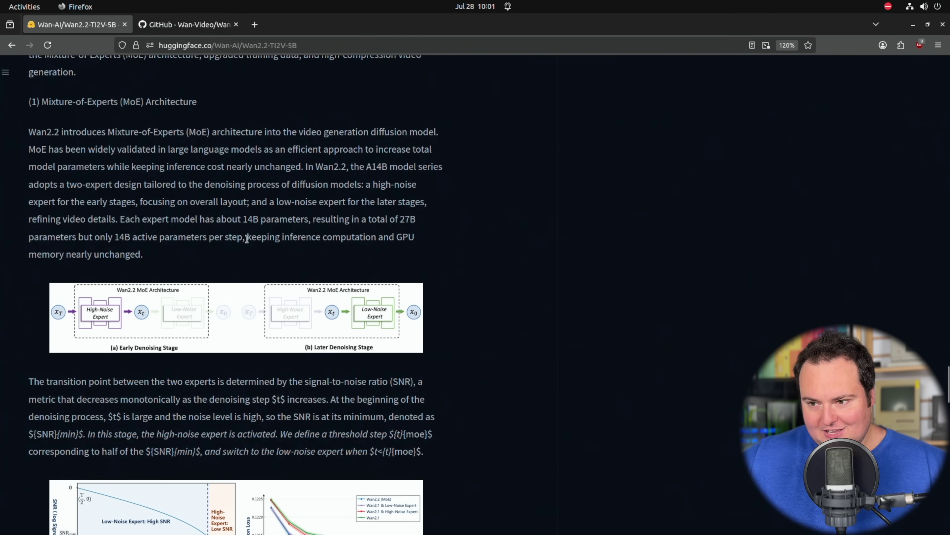
pyautogui.moveTo(250, 238); pyautogui.dragTo(288, 250)
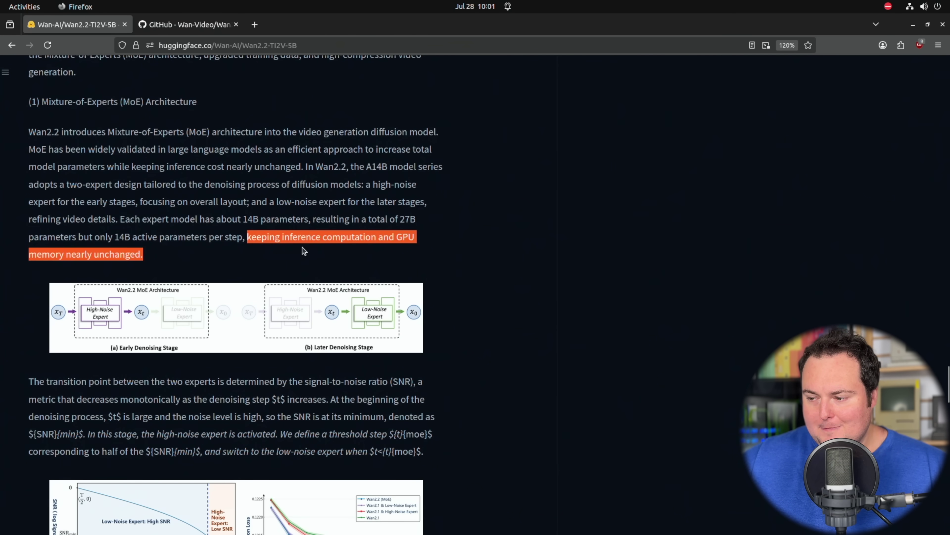
pyautogui.click(192, 259)
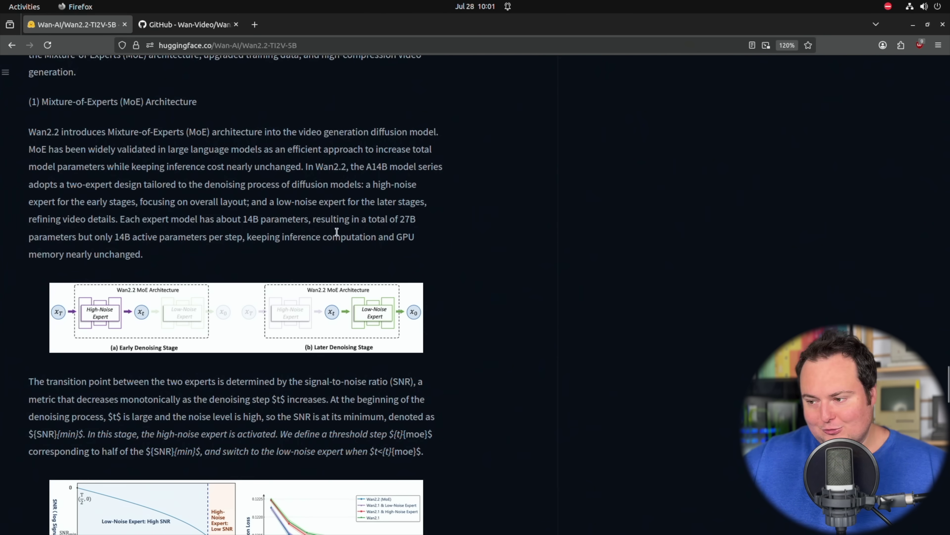
pyautogui.moveTo(400, 219); pyautogui.dragTo(419, 222)
pyautogui.click(110, 204)
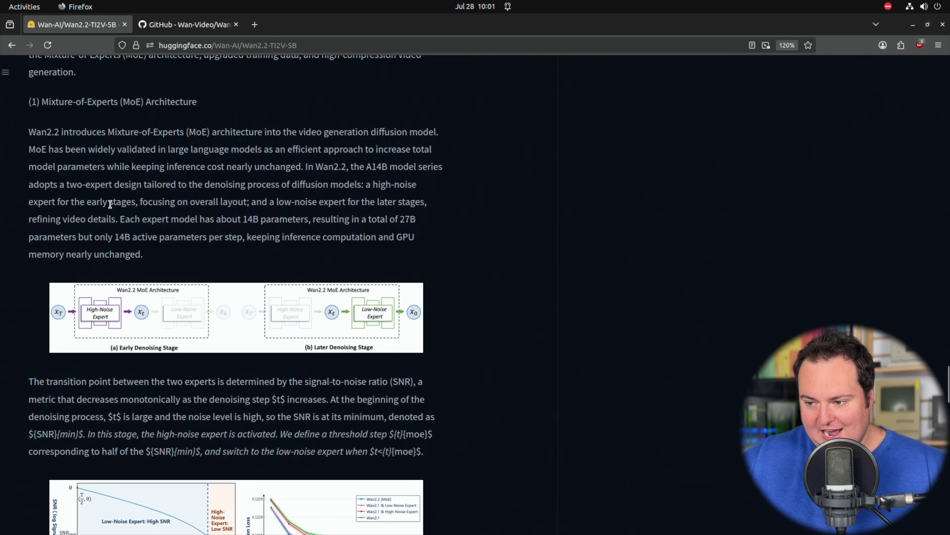
pyautogui.moveTo(167, 257); pyautogui.dragTo(203, 236)
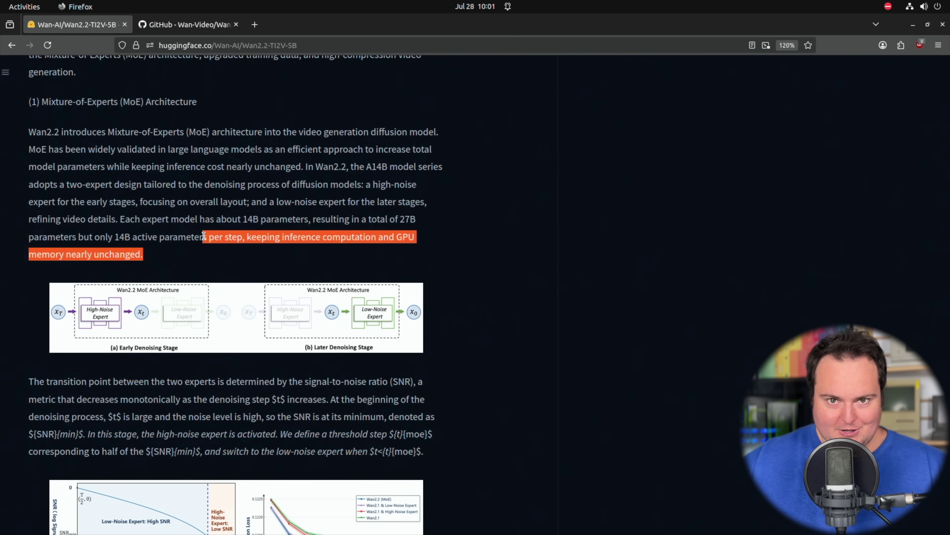
pyautogui.click(242, 239)
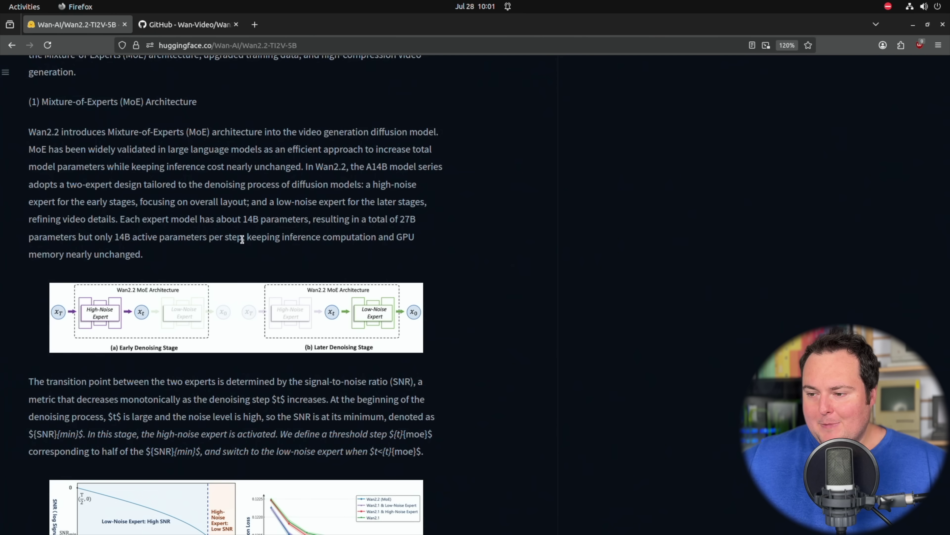
# Step: Highlight the two-expert and low-noise expert phrases and return to the hybrid TI2V bullet
pyautogui.moveTo(34, 184); pyautogui.dragTo(116, 222)
pyautogui.click(353, 187)
pyautogui.click(296, 197)
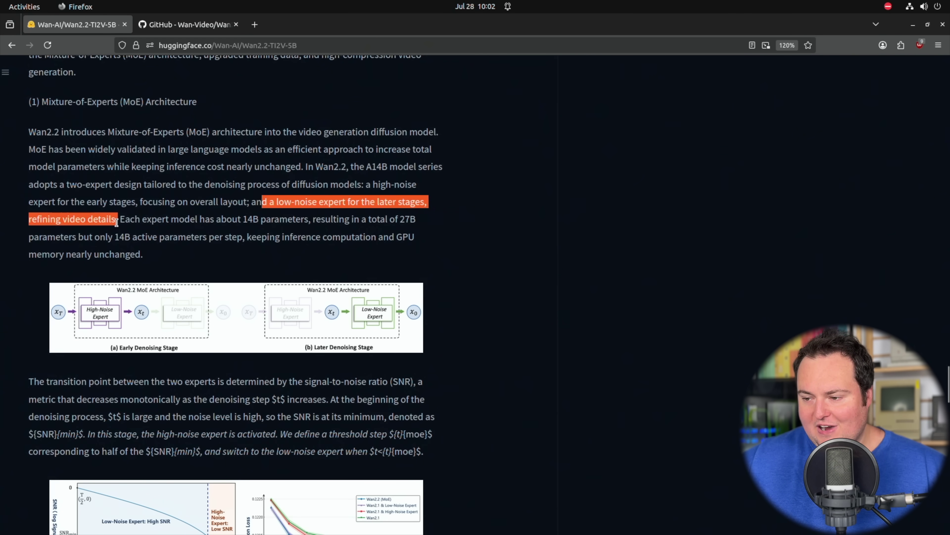
pyautogui.click(145, 215)
pyautogui.scroll(-3, 150, 210)
pyautogui.scroll(1, 156, 205)
pyautogui.scroll(2, 154, 205)
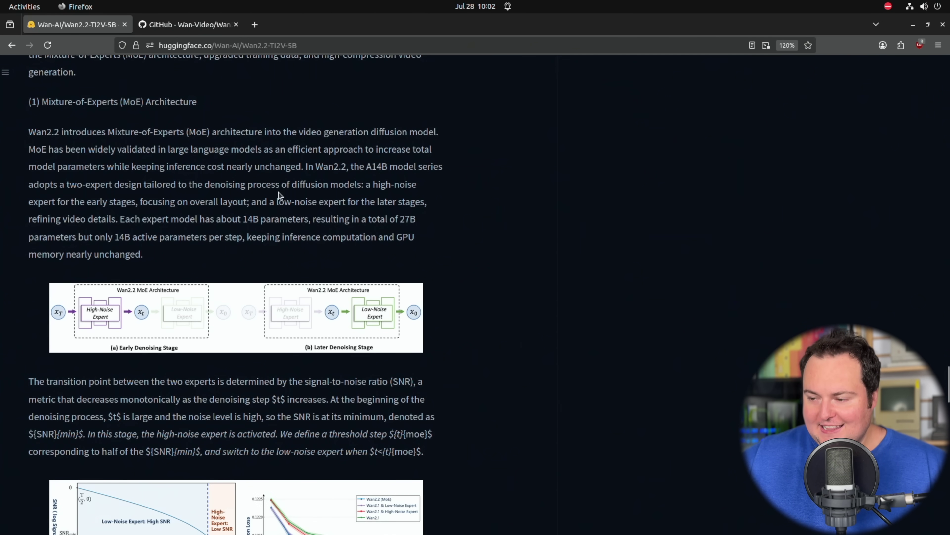
pyautogui.moveTo(276, 202); pyautogui.dragTo(375, 199)
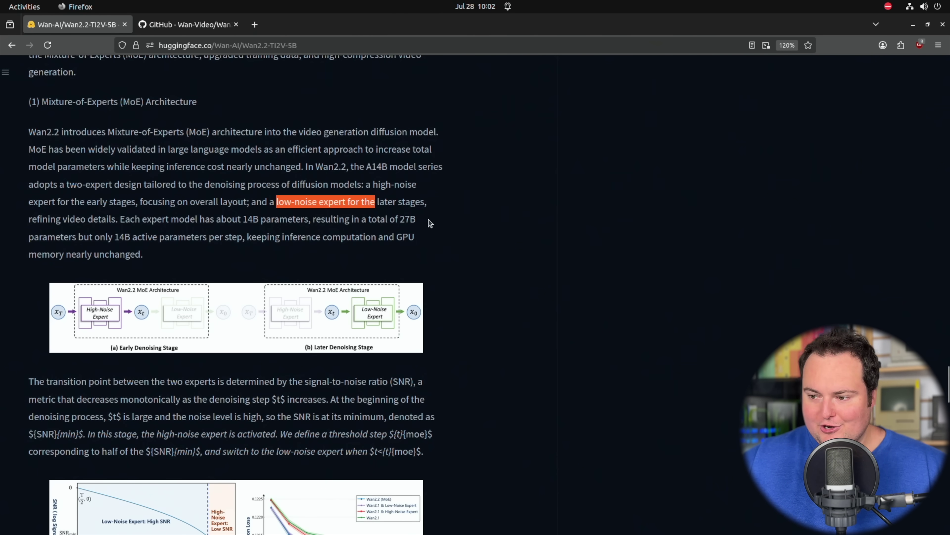
pyautogui.scroll(-3, 430, 223)
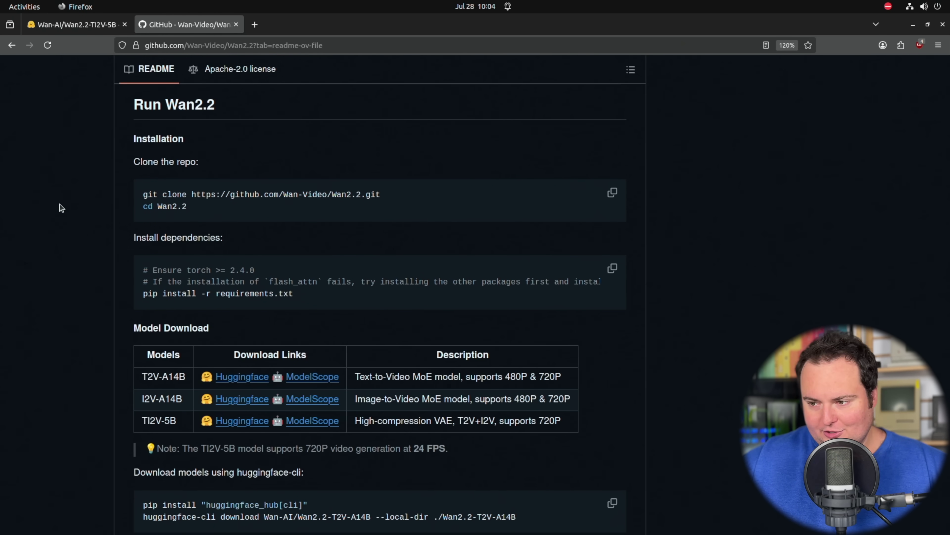
# Step: Scroll the GitHub README to the Run Wan2.2 installation instructions
pyautogui.scroll(20, 61, 208)
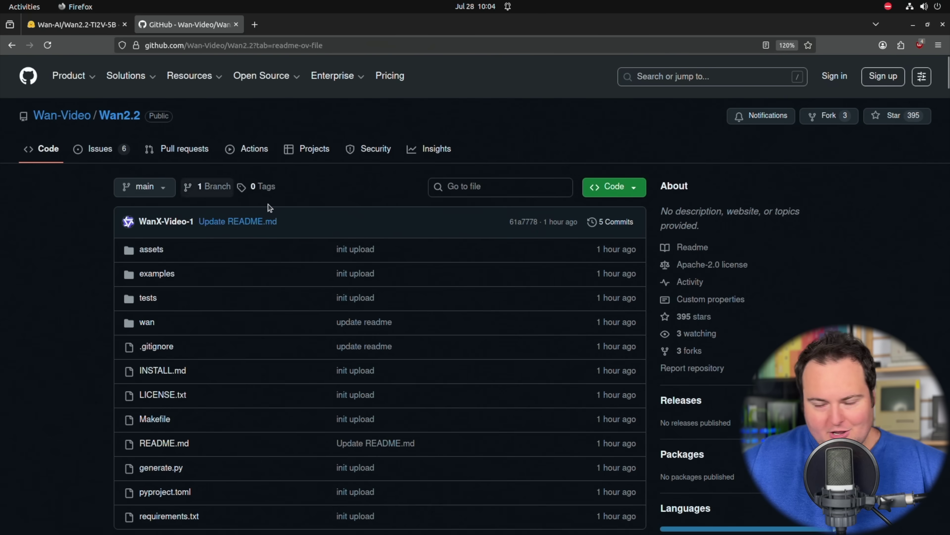
pyautogui.scroll(-20, 271, 209)
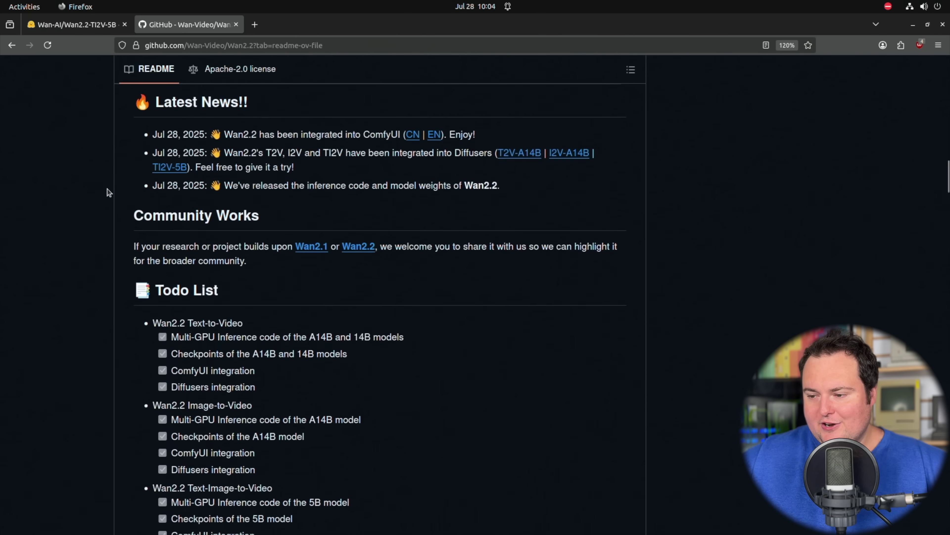
pyautogui.scroll(-10, 107, 192)
pyautogui.scroll(-5, 88, 194)
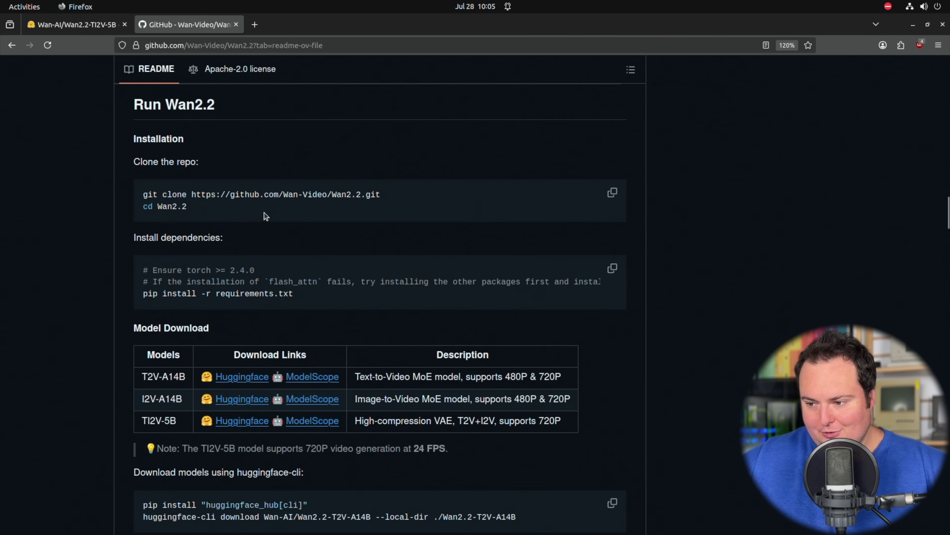
pyautogui.scroll(-3, 220, 193)
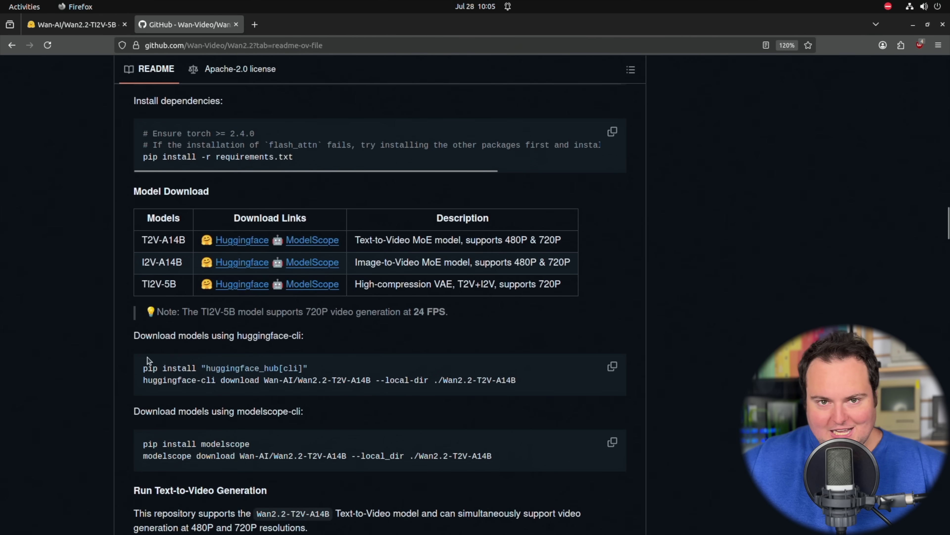
pyautogui.scroll(-3, 202, 357)
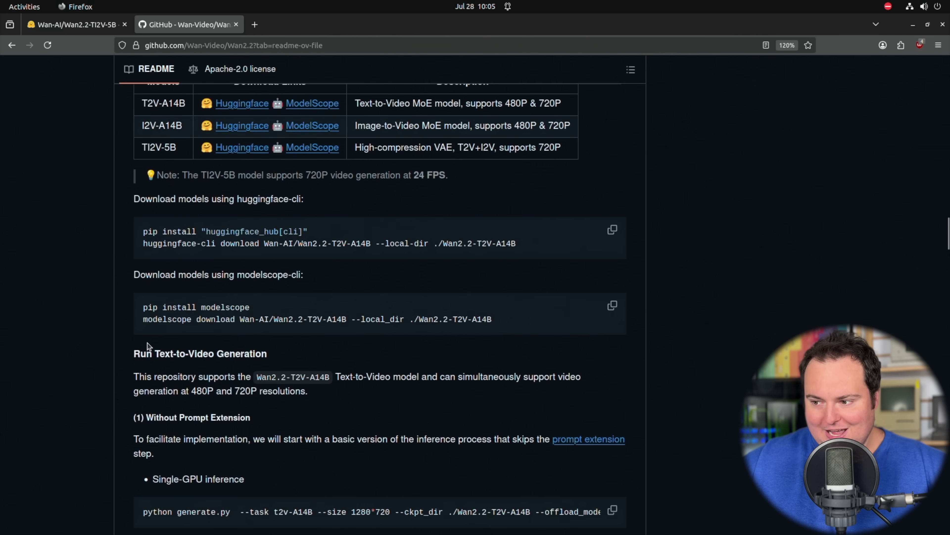
pyautogui.scroll(4, 147, 346)
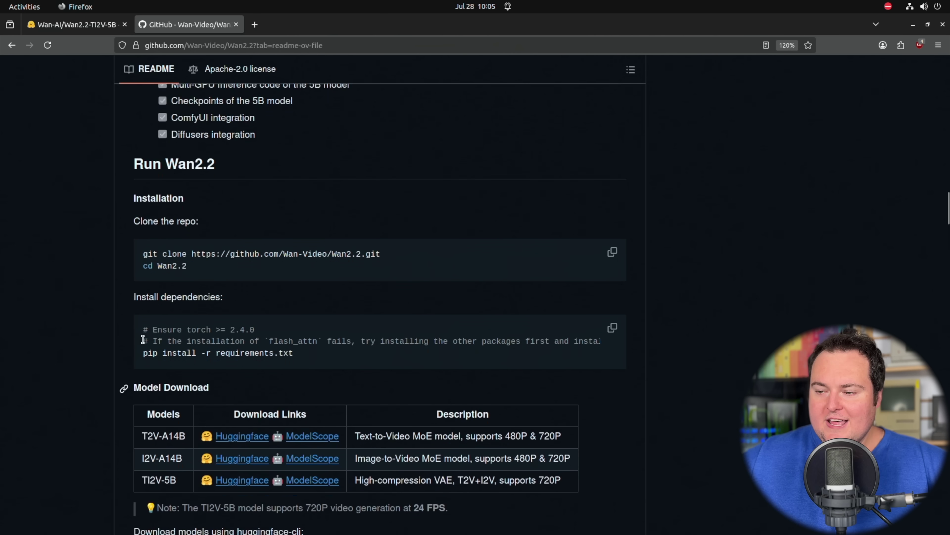
pyautogui.scroll(3, 143, 339)
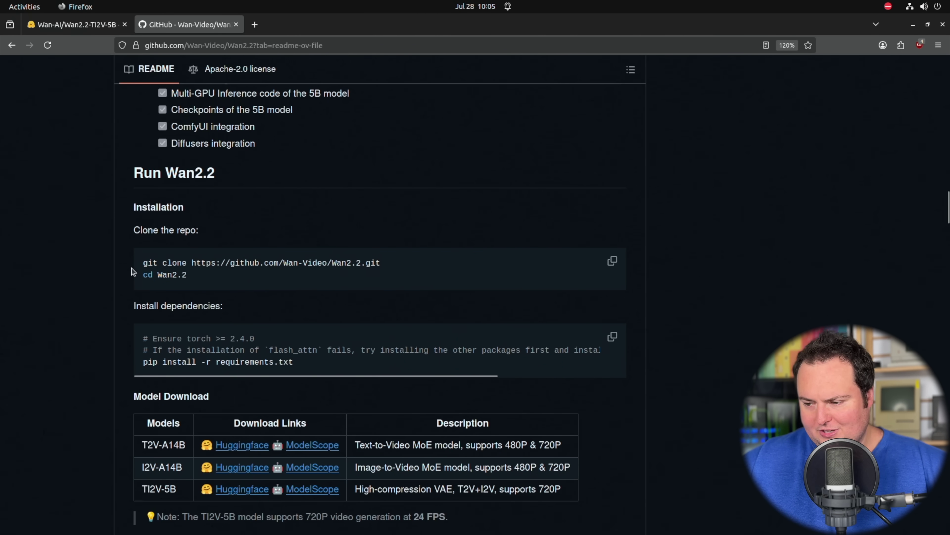
pyautogui.scroll(-2, 132, 272)
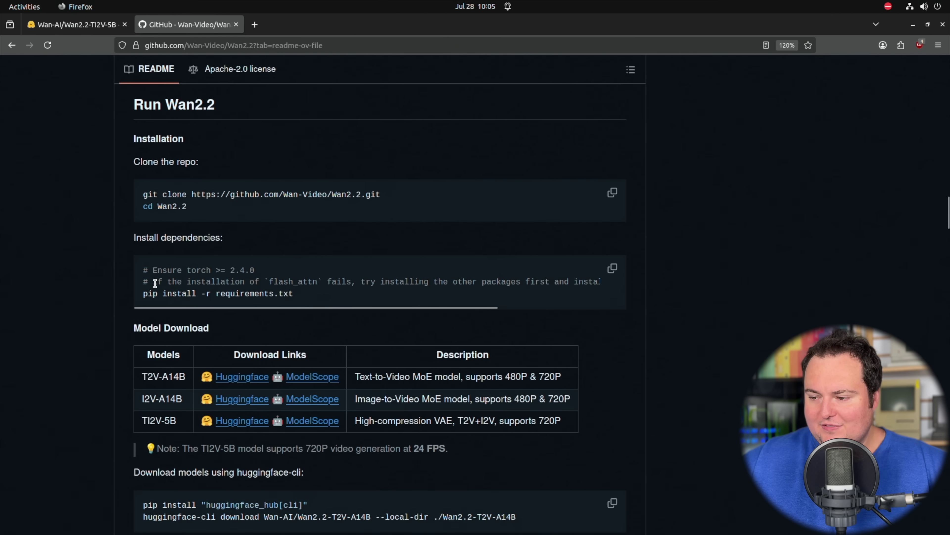
# Step: Highlight the flash_attn installation note, then open the local Wan2.2 folder in Files
pyautogui.moveTo(155, 283); pyautogui.dragTo(609, 269)
pyautogui.click(577, 325)
pyautogui.moveTo(570, 305); pyautogui.dragTo(388, 323)
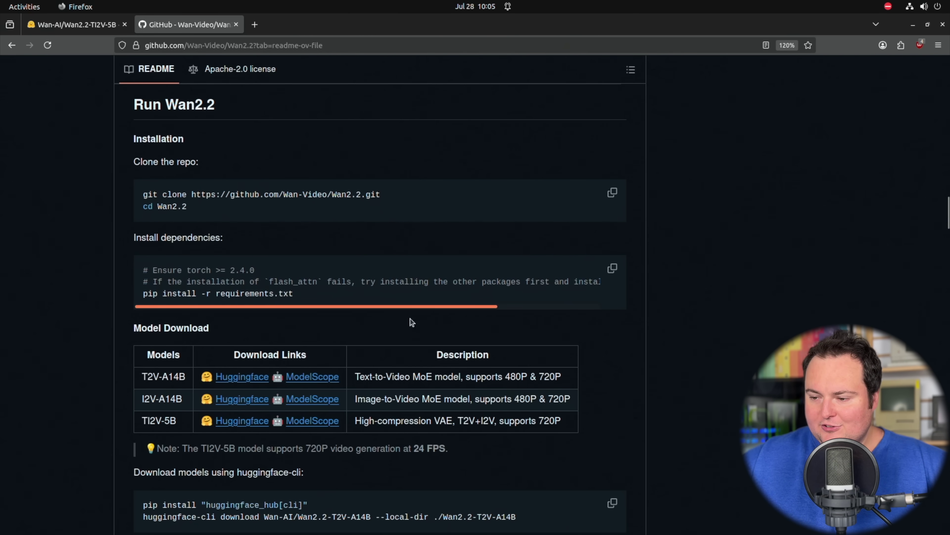
pyautogui.click(52, 517)
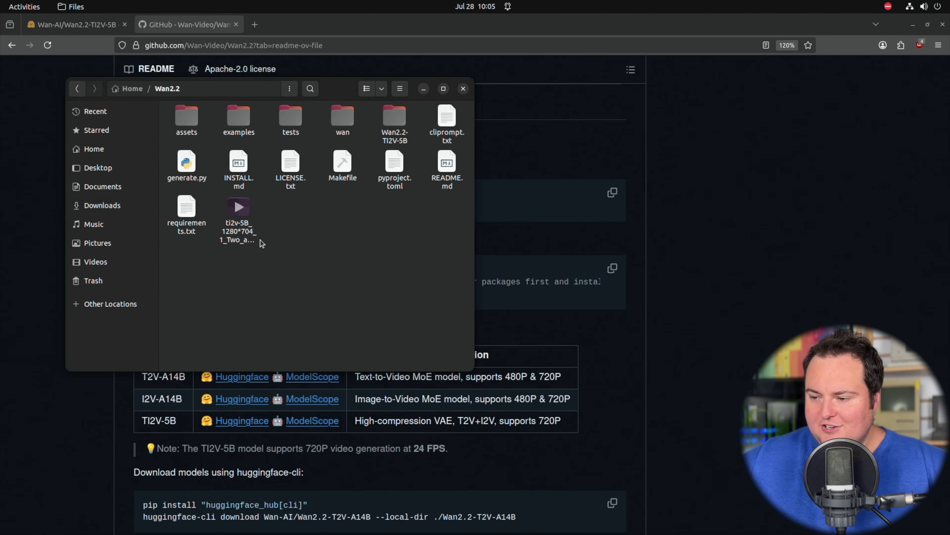
# Step: Check that flash_attn is commented out on line 14 of requirements.txt, then close it
pyautogui.doubleClick(187, 210)
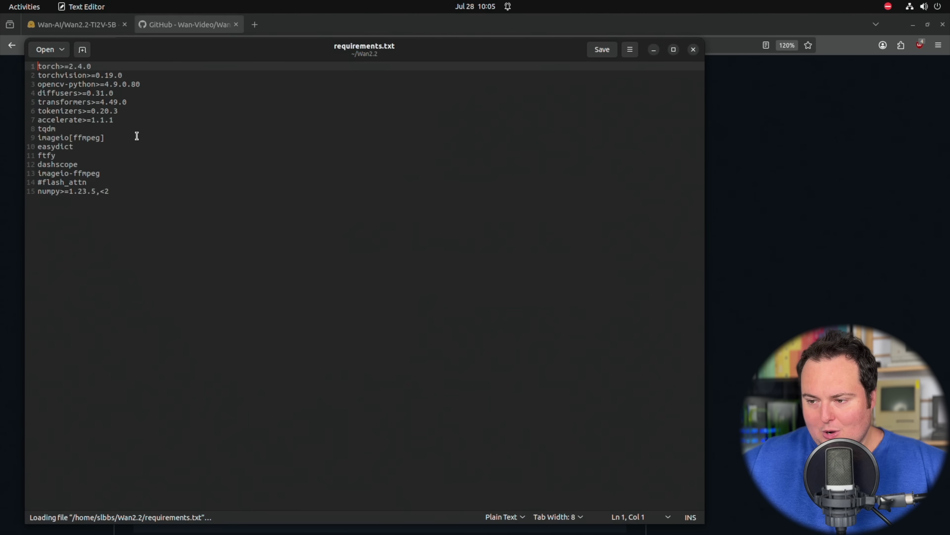
pyautogui.click(40, 183)
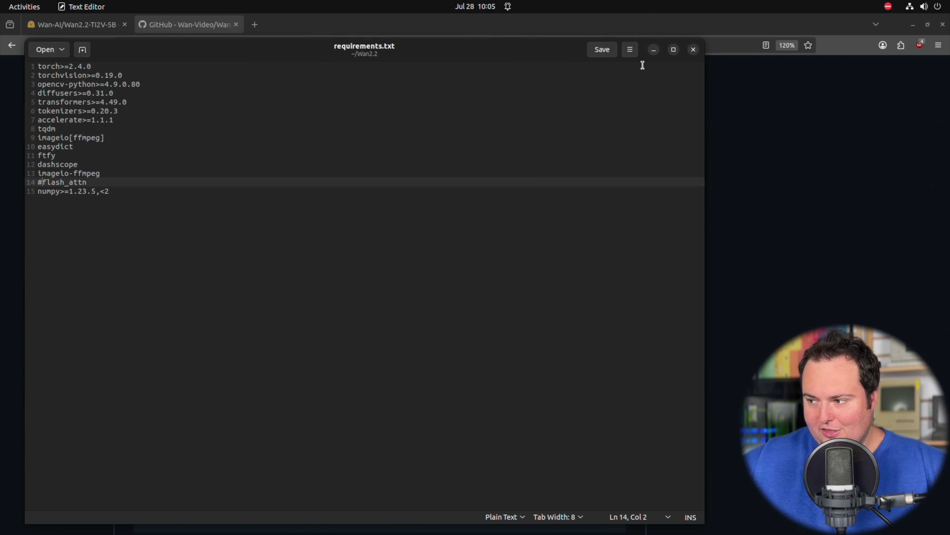
pyautogui.click(692, 49)
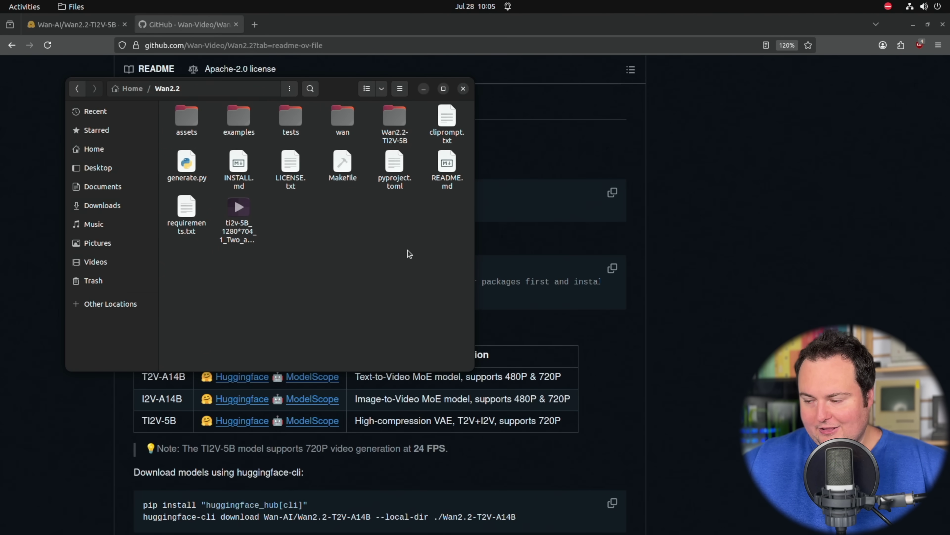
pyautogui.click(38, 183)
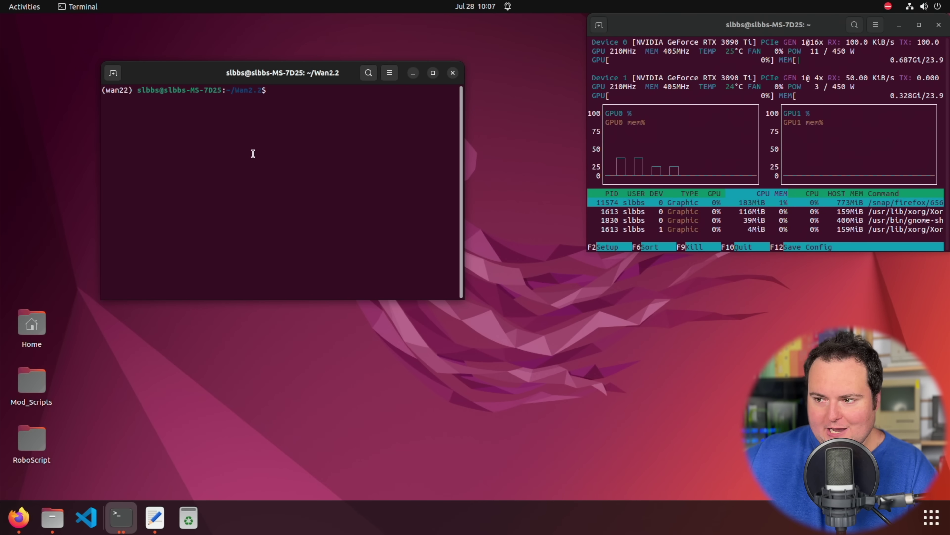
# Step: Export PYTORCH_CUDA_ALLOC_CONF=expandable_segments:True in the Wan2.2 terminal
pyautogui.write('export PYTORCH_CUDA_ALLOC_CONF=expandable_segments:True')
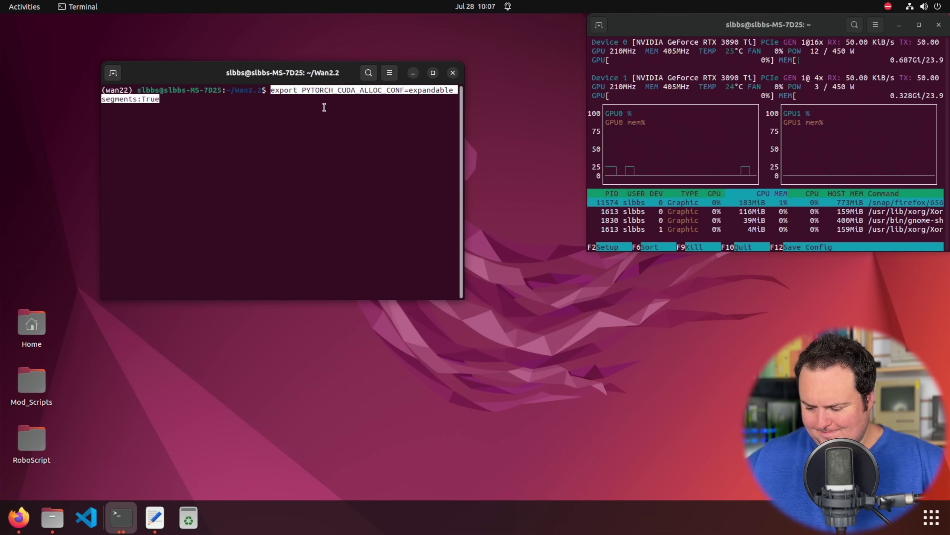
pyautogui.press('Return')
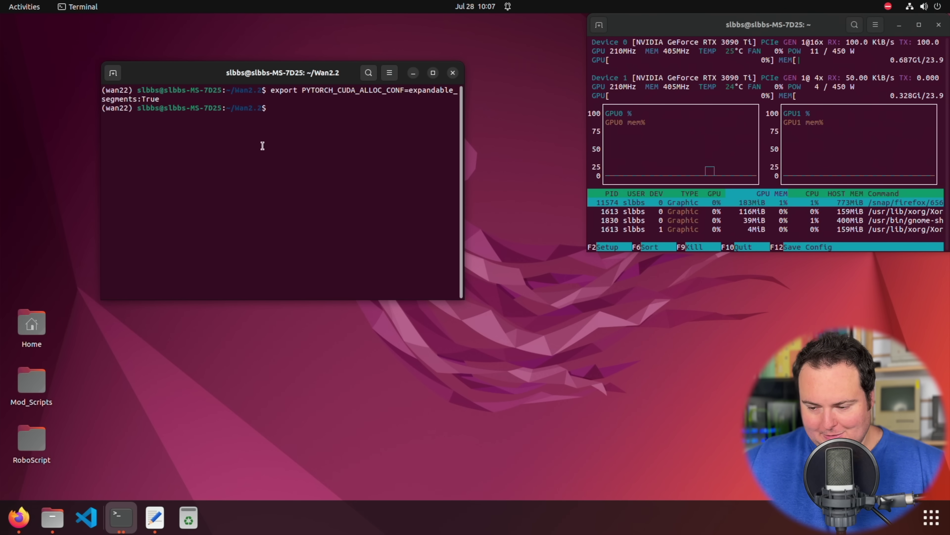
pyautogui.click(149, 515)
# Step: Select the line 9 boxing-cats generate command in clipprompt.txt, then open the Wan2.2 folder
pyautogui.click(254, 269)
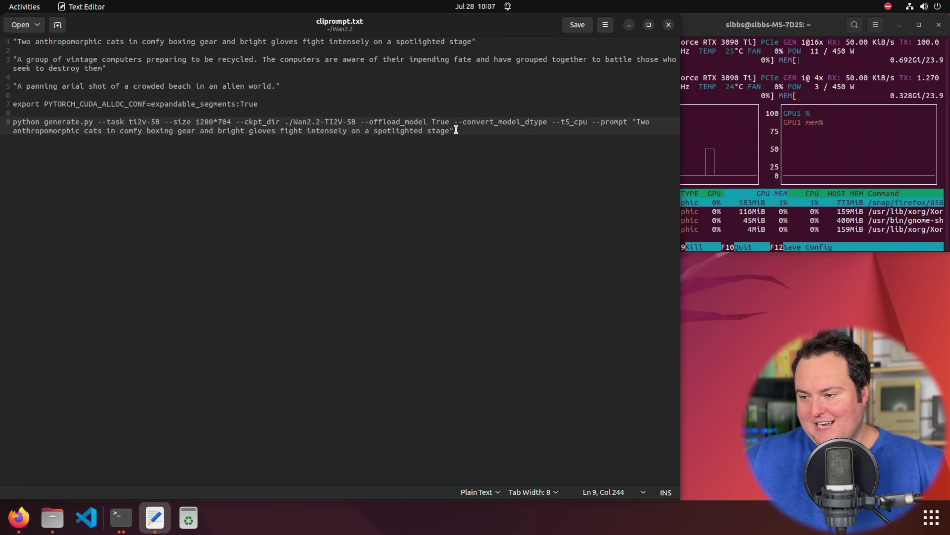
pyautogui.moveTo(454, 131); pyautogui.dragTo(11, 123)
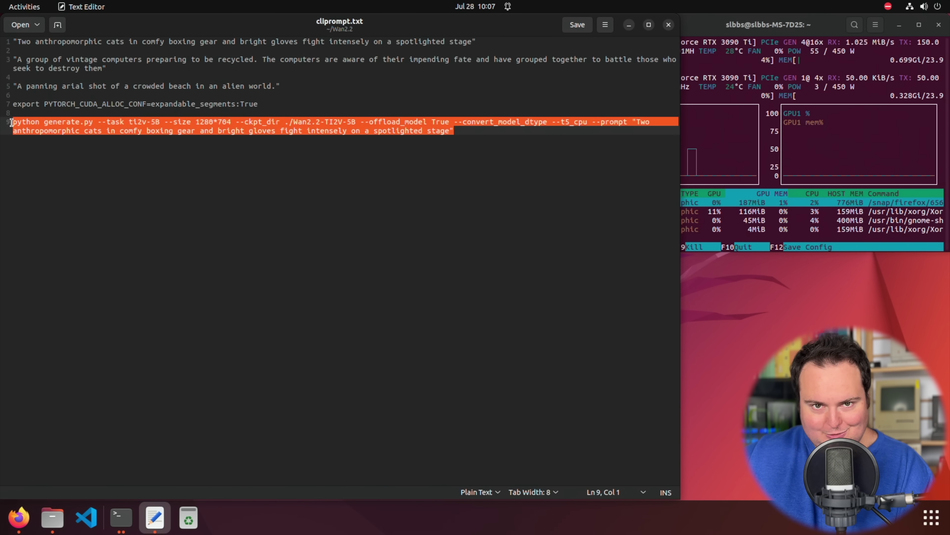
pyautogui.press('Right')
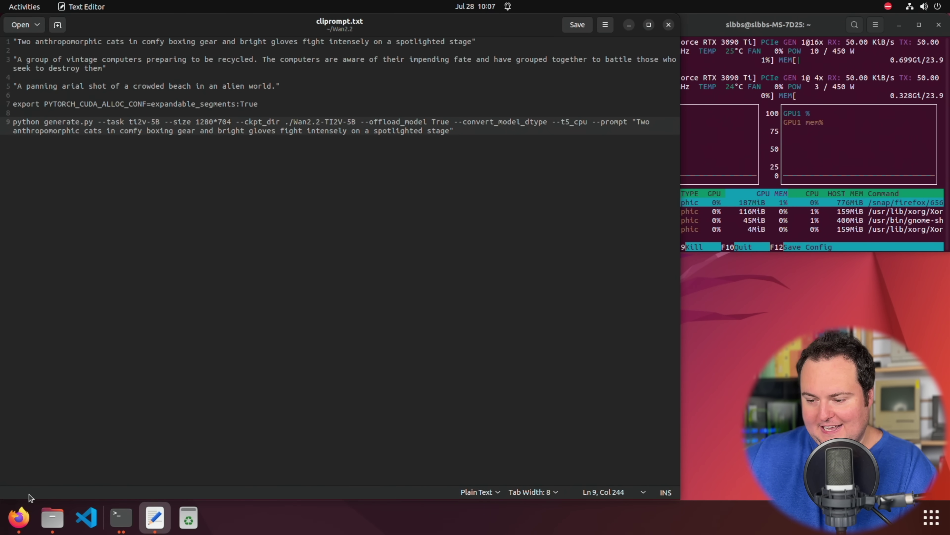
pyautogui.click(53, 516)
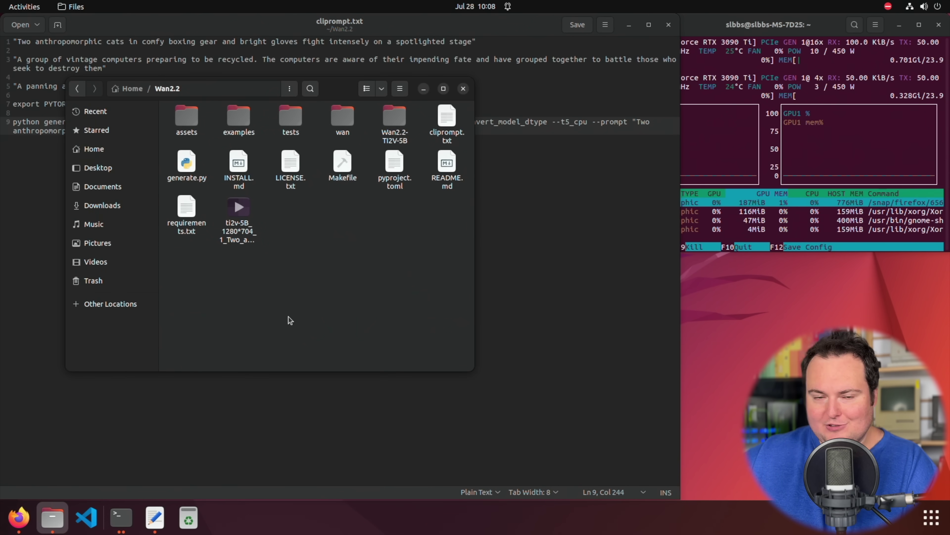
# Step: Play the ti2v-5B boxing-cats mp4 in VLC, placing the player at the screen's top
pyautogui.doubleClick(251, 228)
pyautogui.moveTo(327, 94); pyautogui.dragTo(321, 76)
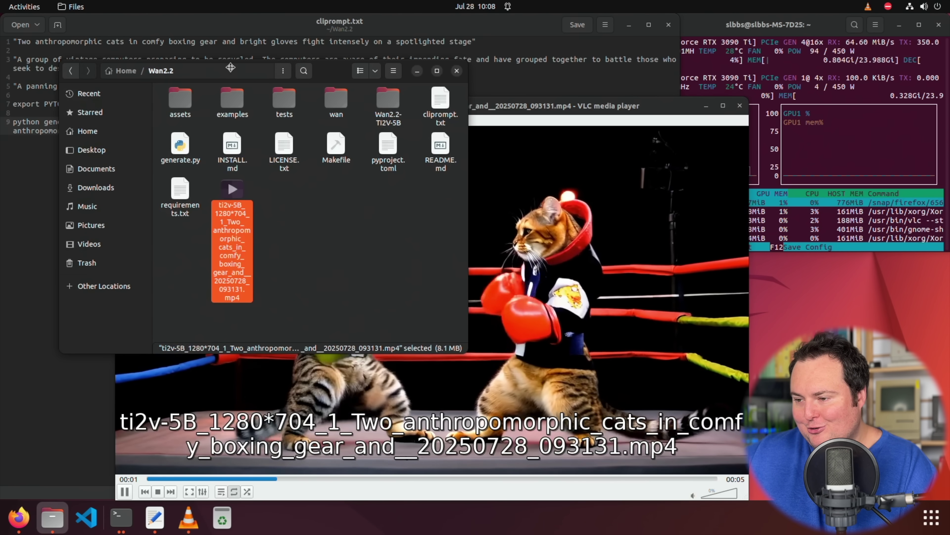
pyautogui.moveTo(688, 114); pyautogui.dragTo(672, 43)
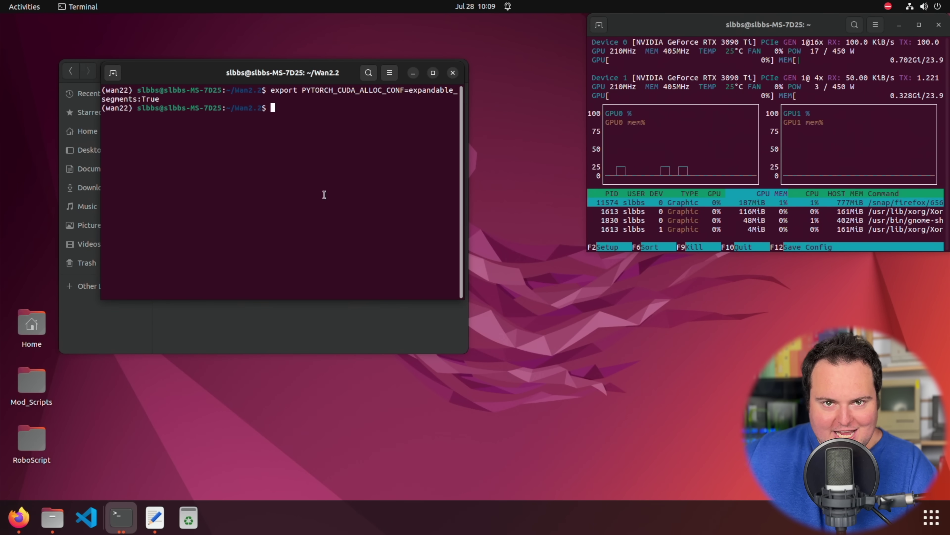
# Step: Run generate.py with the vintage computers prompt on the TI2V-5B model
pyautogui.write('python generate.py --task ti2v-5B --size 1280*704 --ckpt_dir ./Wan2.2-TI2V-5B --offload_model True --convert_model_dtype --t5_cpu --prompt "A group of vintage computers preparing to be recycled. The computers are aware of their impending fate and have grouped together to battle those who seek to destroy them"')
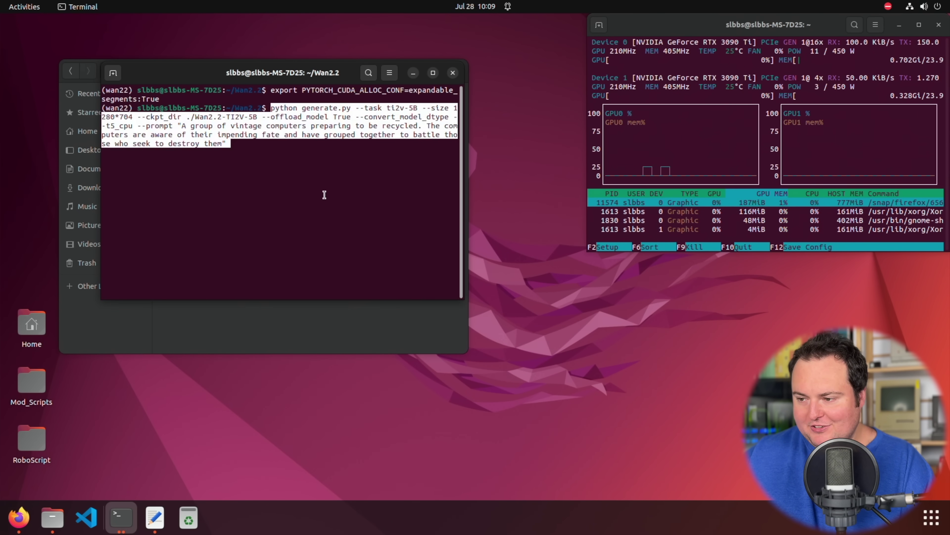
pyautogui.press('Return')
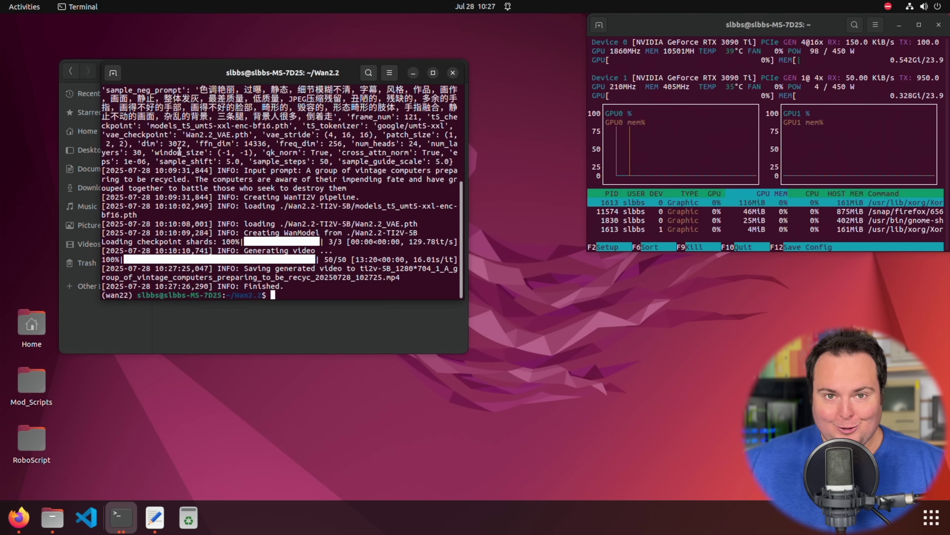
# Step: Replay the Two_a... boxing-cats clip in VLC, then play the A_group... vintage-computers clip
pyautogui.click(165, 344)
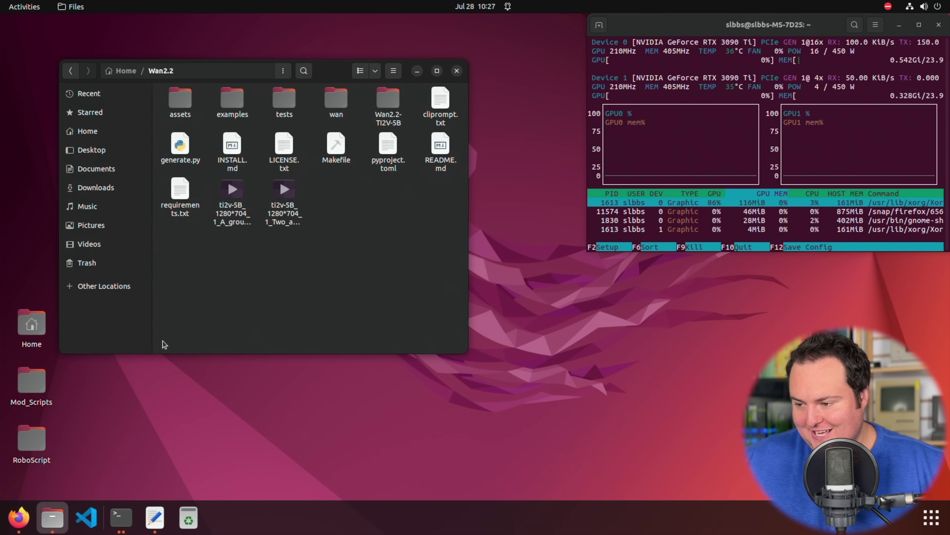
pyautogui.doubleClick(276, 227)
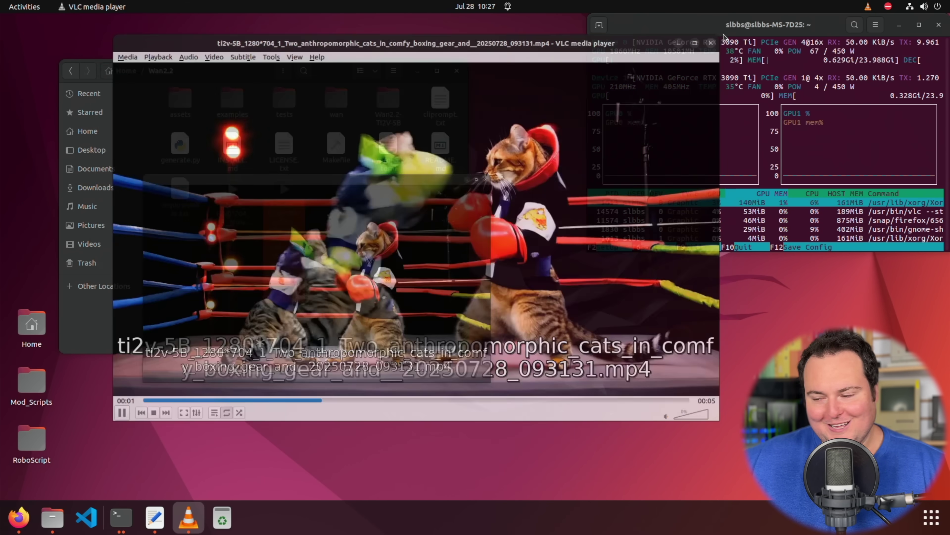
pyautogui.click(724, 34)
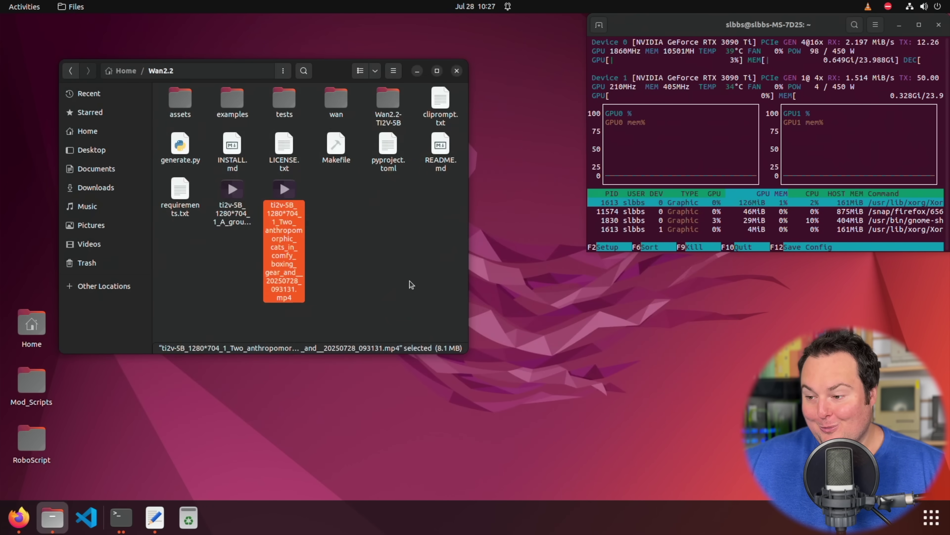
pyautogui.click(403, 286)
pyautogui.doubleClick(243, 223)
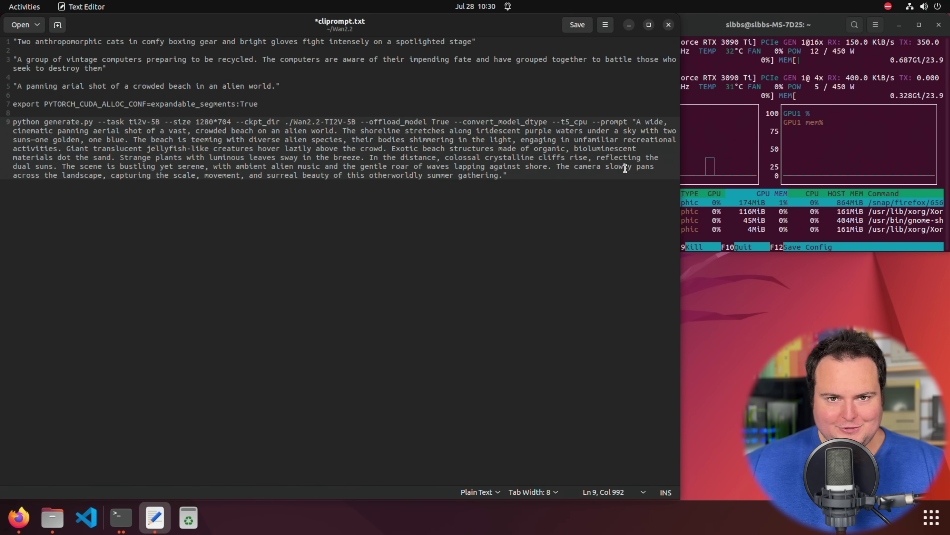
# Step: Copy the full alien-beach generate.py command on line 9, then minimize the editor
pyautogui.moveTo(507, 176); pyautogui.dragTo(1, 121)
pyautogui.rightClick(21, 127)
pyautogui.click(36, 173)
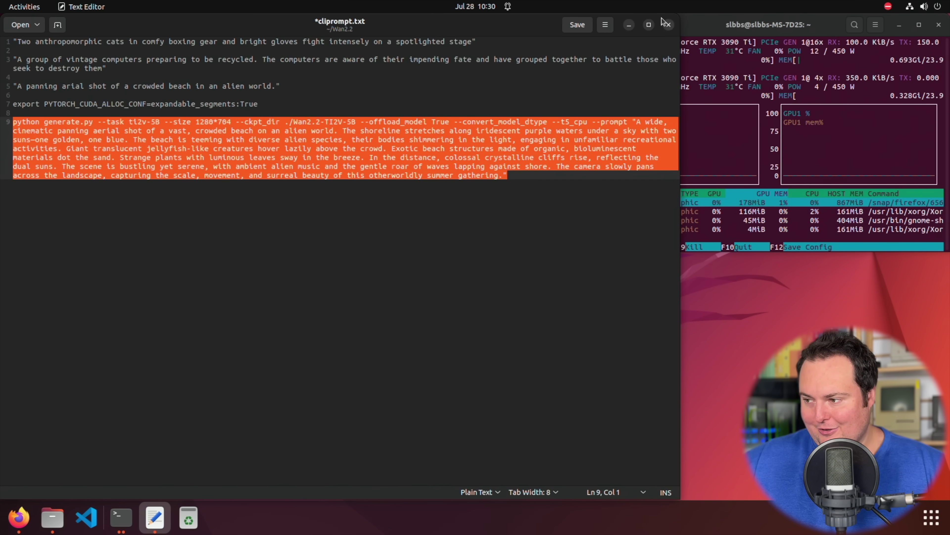
pyautogui.click(630, 27)
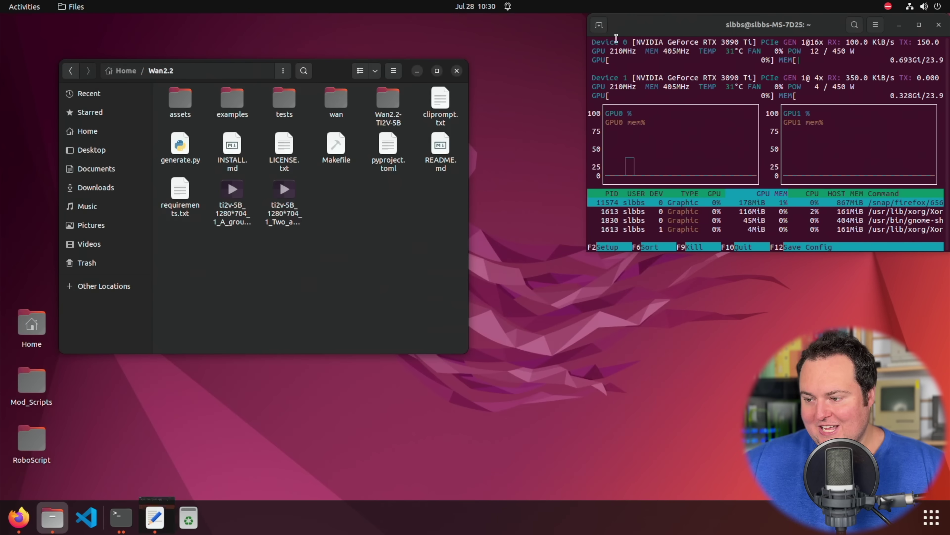
# Step: Paste and run the alien-beach generate.py command, then replay the vintage-computers clip from Wan2.2
pyautogui.click(126, 524)
pyautogui.rightClick(320, 298)
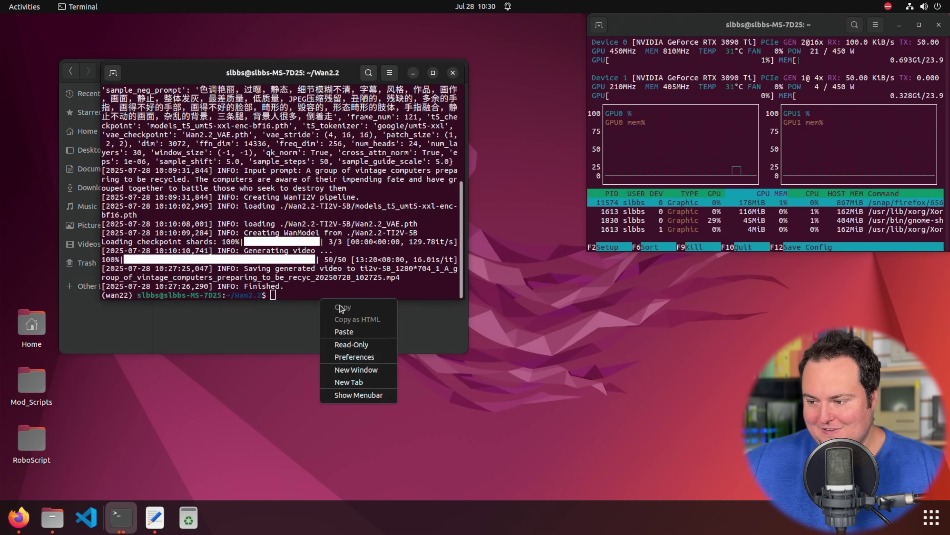
pyautogui.click(344, 332)
pyautogui.press('Return')
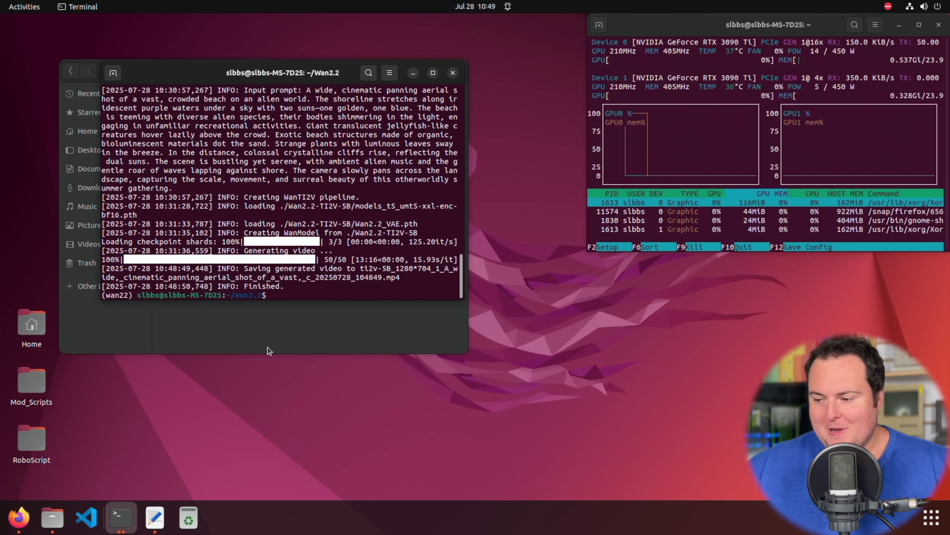
pyautogui.click(268, 350)
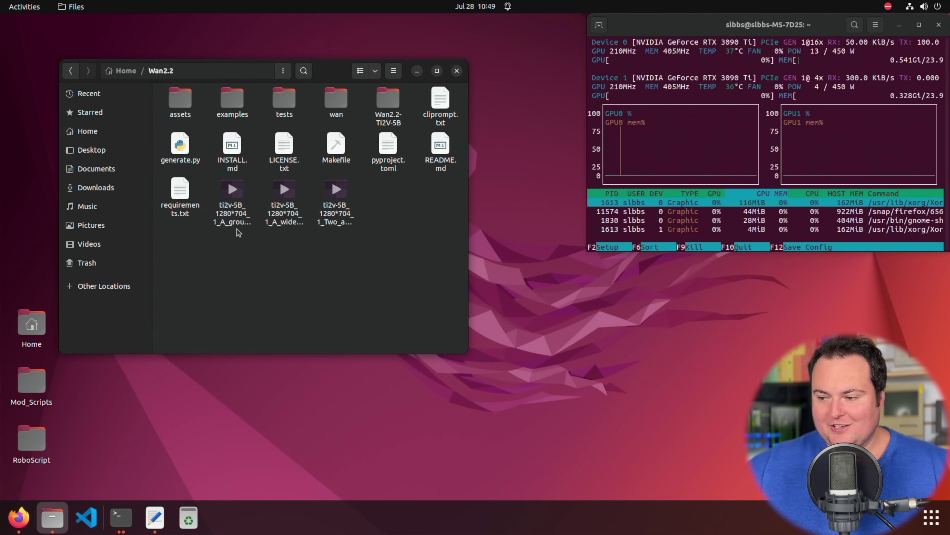
pyautogui.doubleClick(232, 202)
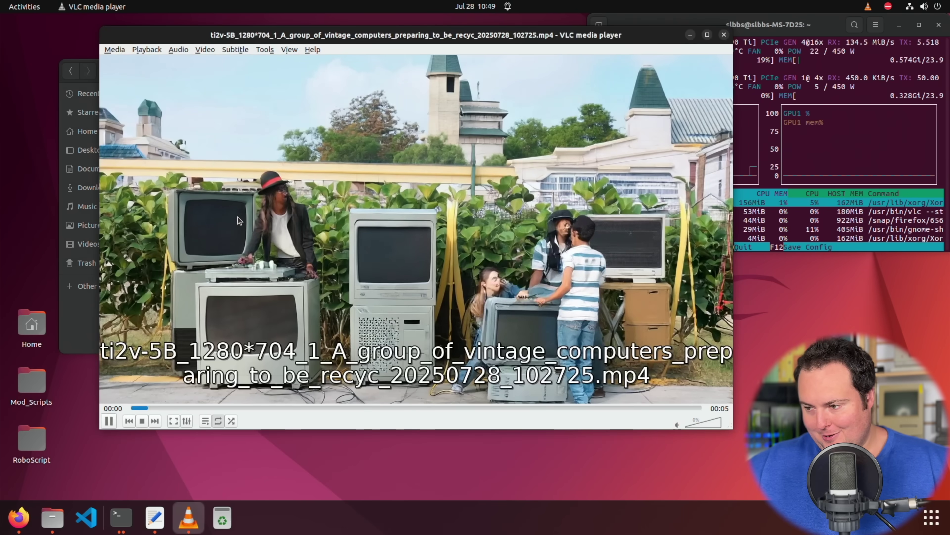
# Step: Play the A_wide... alien-beach clip maximized in VLC, then restore it to a normal window
pyautogui.click(724, 34)
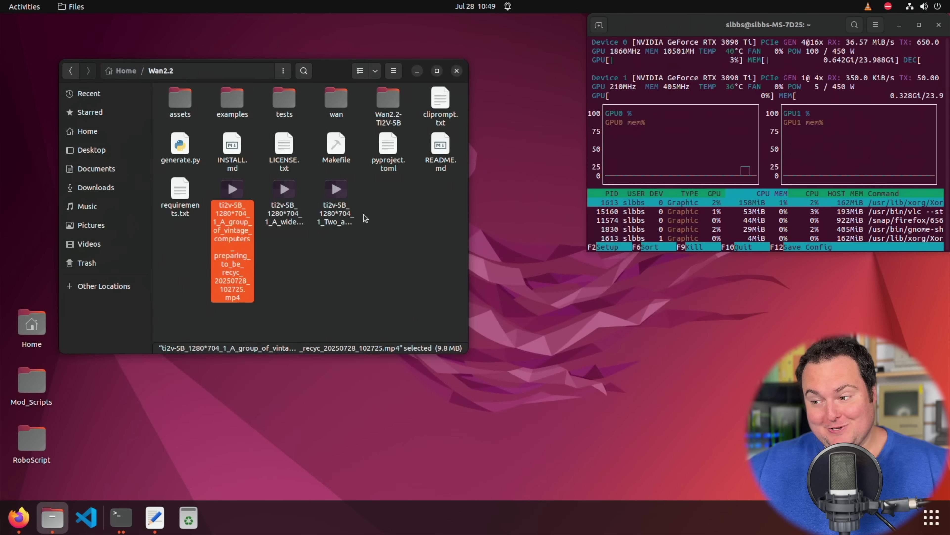
pyautogui.click(318, 238)
pyautogui.click(294, 219)
pyautogui.doubleClick(293, 219)
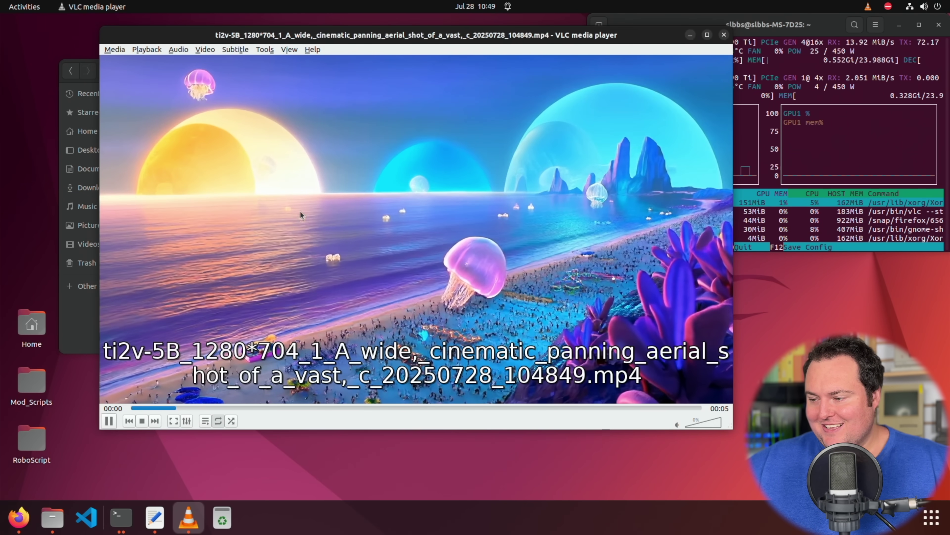
pyautogui.click(706, 35)
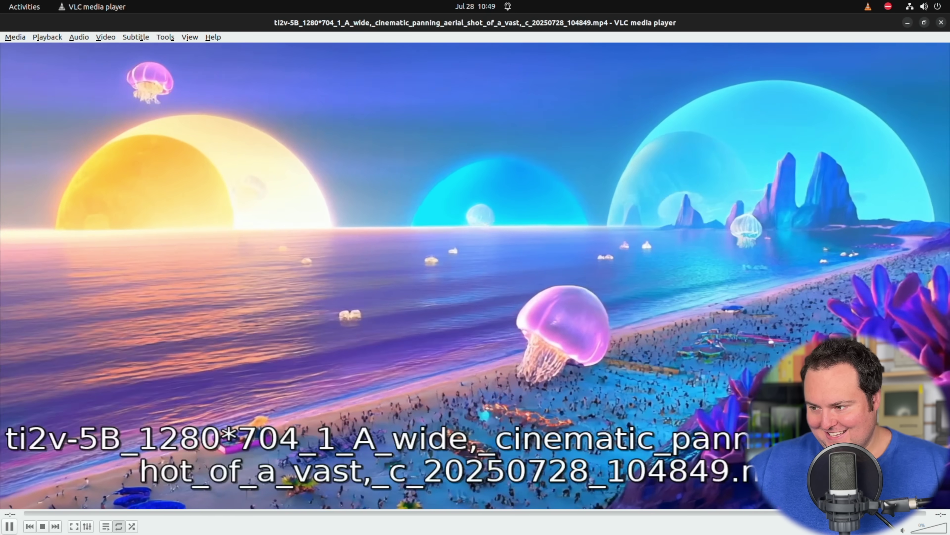
pyautogui.press('super+Down')
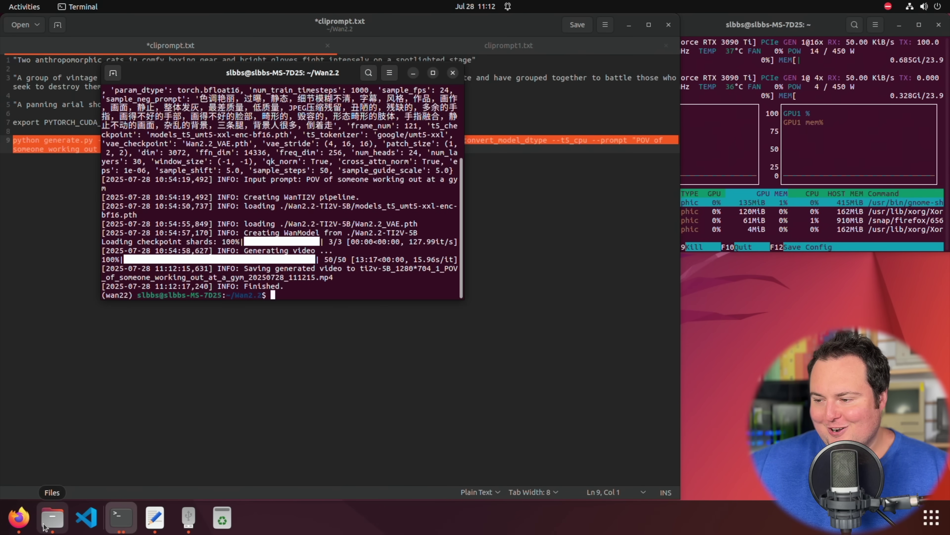
# Step: After the gym POV generation finishes, bring up the Wan2.2 folder from the dock
pyautogui.click(52, 517)
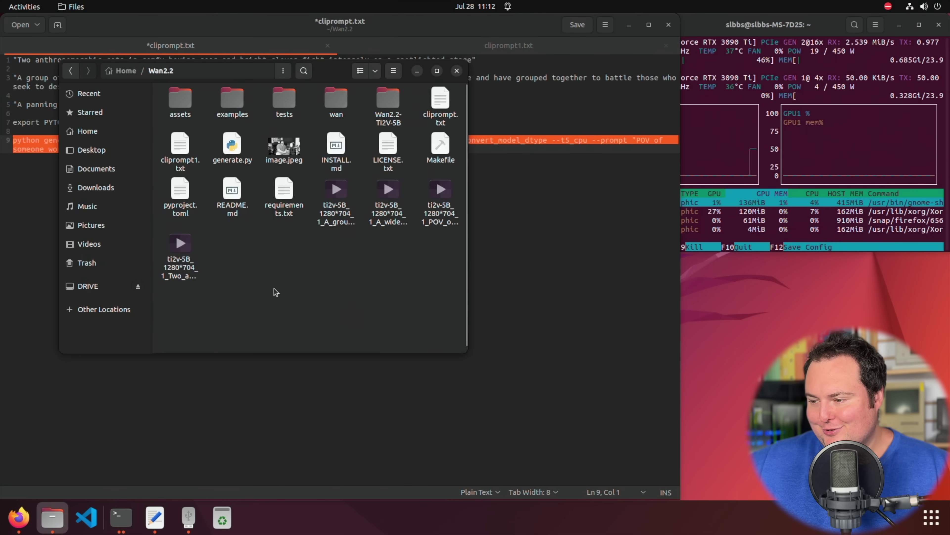
# Step: Play the POV_o... gym workout clip in VLC and shift its window slightly left
pyautogui.doubleClick(439, 224)
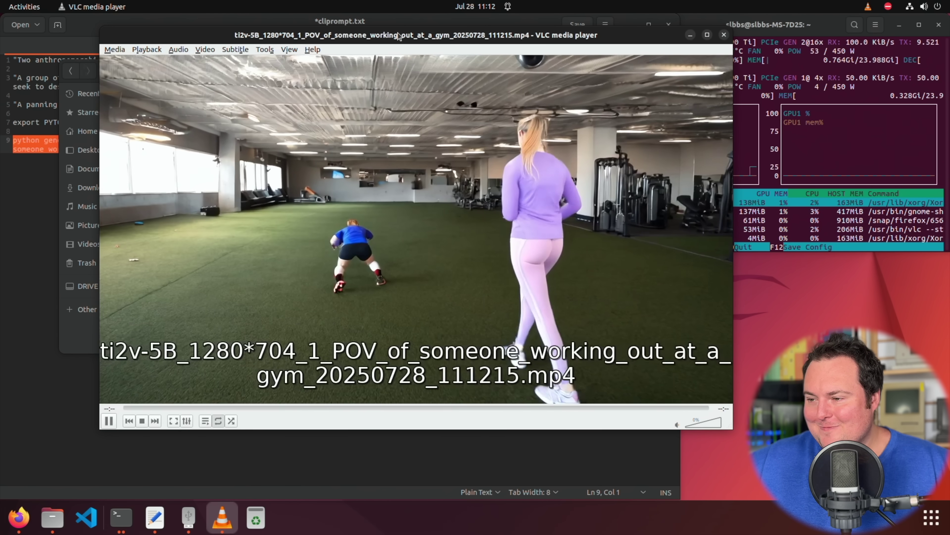
pyautogui.moveTo(398, 35); pyautogui.dragTo(357, 38)
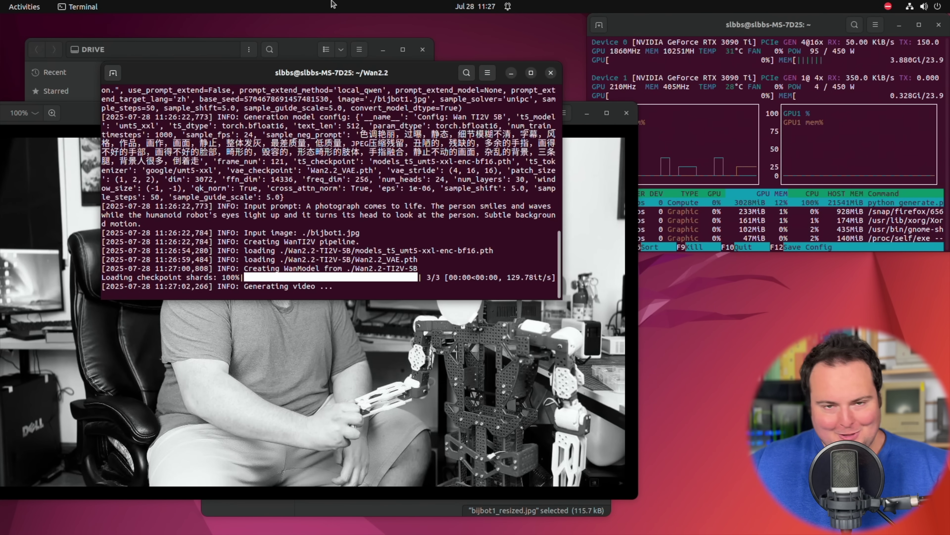
# Step: Bring the resized robot photo window forward and move it up and to the right
pyautogui.click(571, 188)
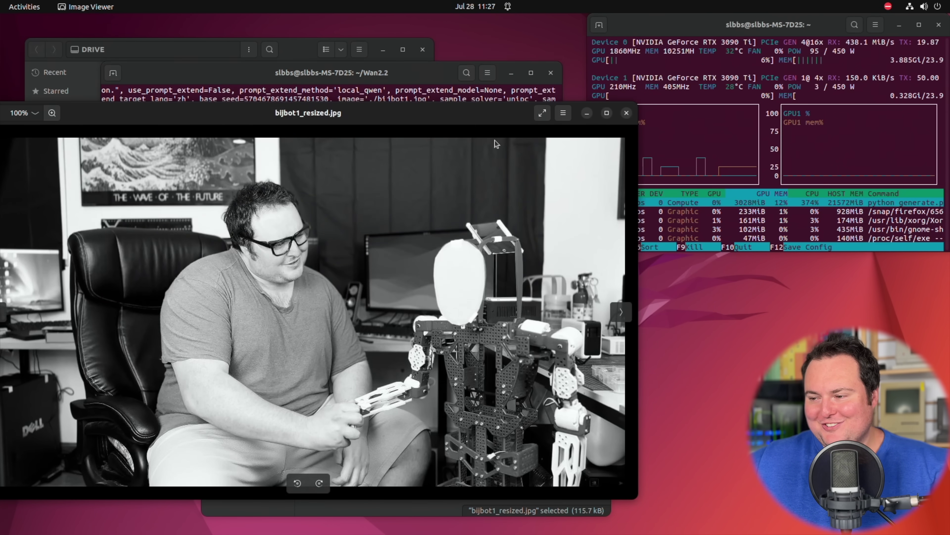
pyautogui.moveTo(458, 116); pyautogui.dragTo(523, 74)
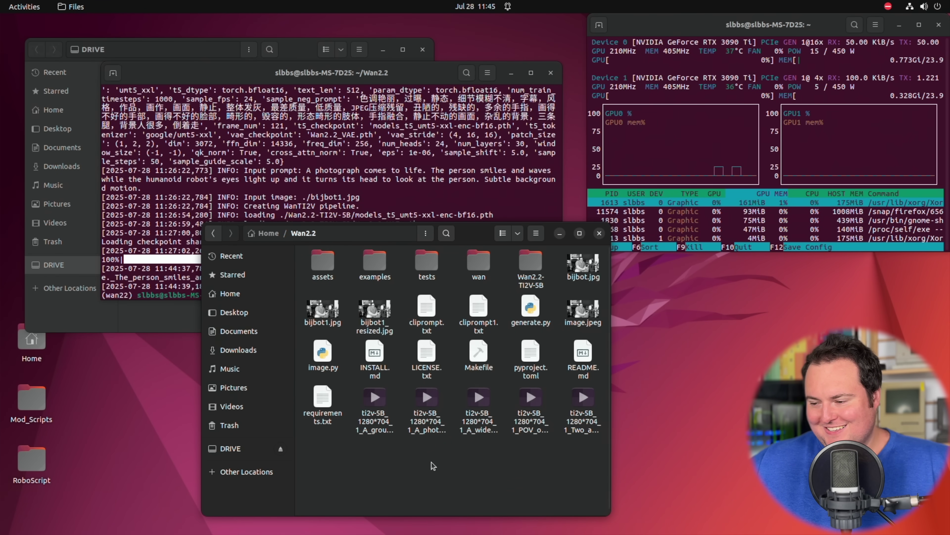
pyautogui.doubleClick(428, 425)
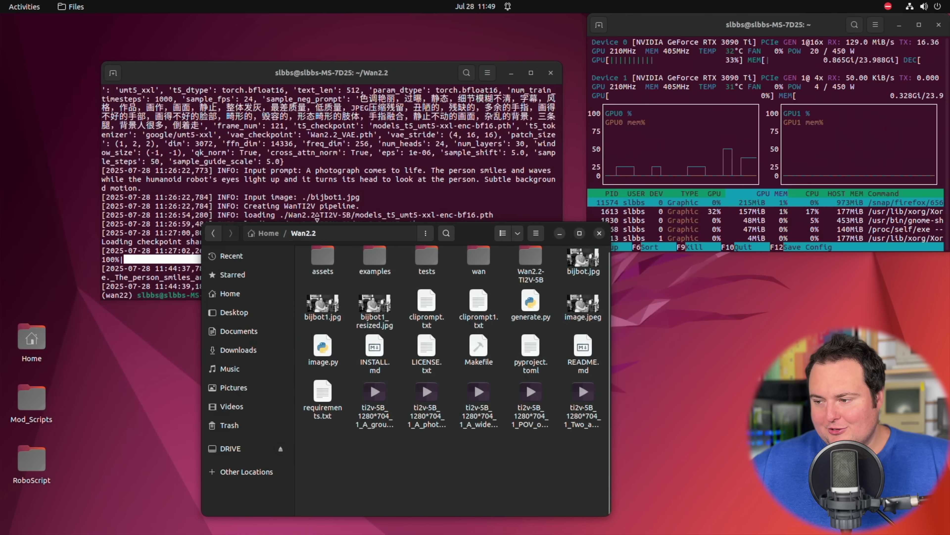
# Step: Move the Wan2.2 folder window, replay the A_group vintage-computers recycling clip, then close VLC
pyautogui.moveTo(476, 240); pyautogui.dragTo(429, 93)
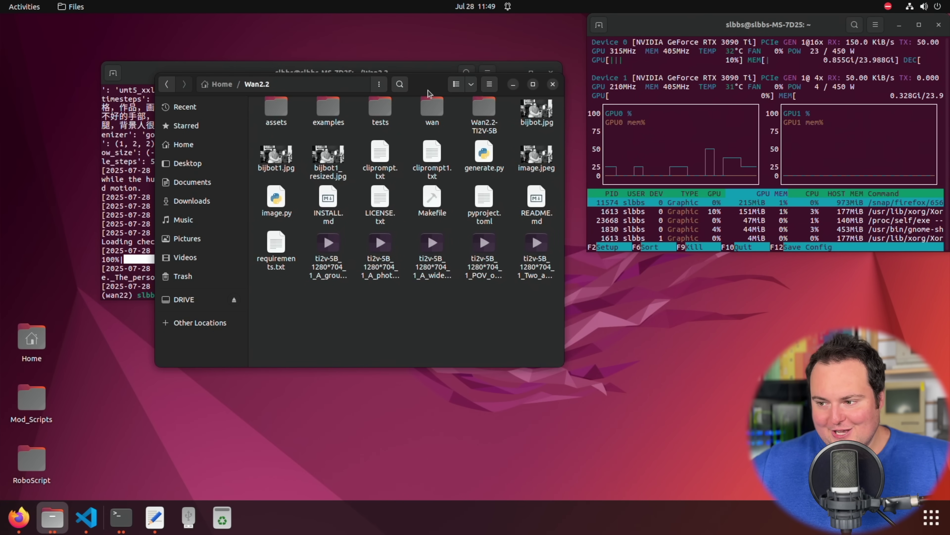
pyautogui.doubleClick(338, 266)
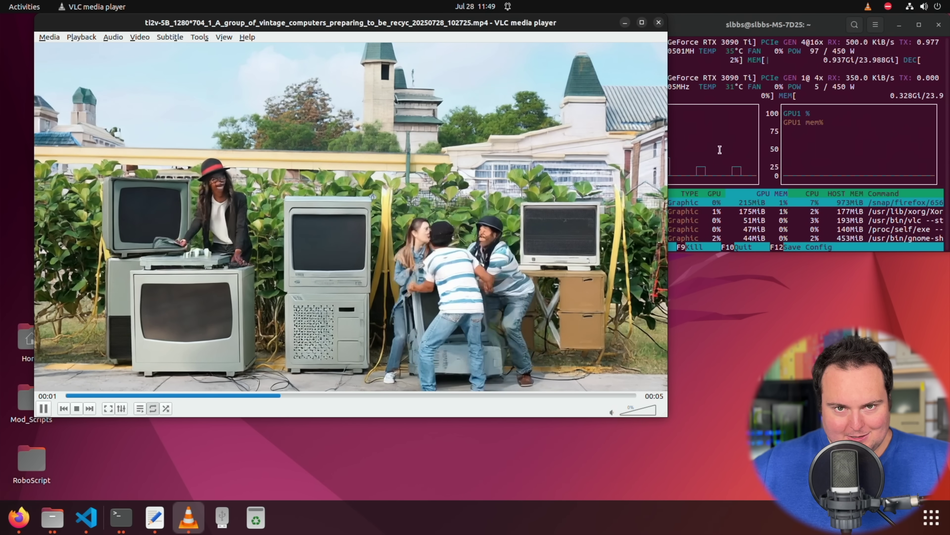
pyautogui.click(659, 22)
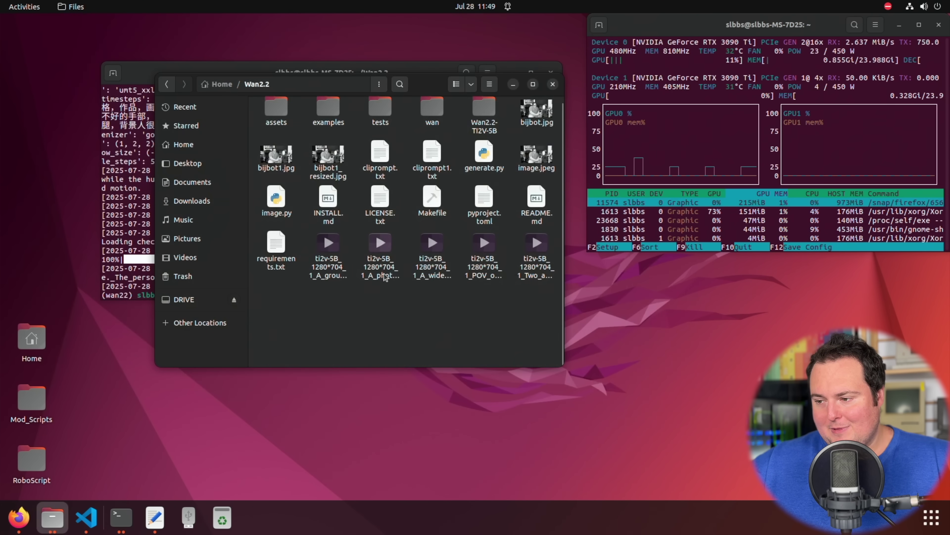
# Step: Watch the photograph-comes-to-life clip, then play the wide aerial jellyfish beach clip
pyautogui.doubleClick(382, 255)
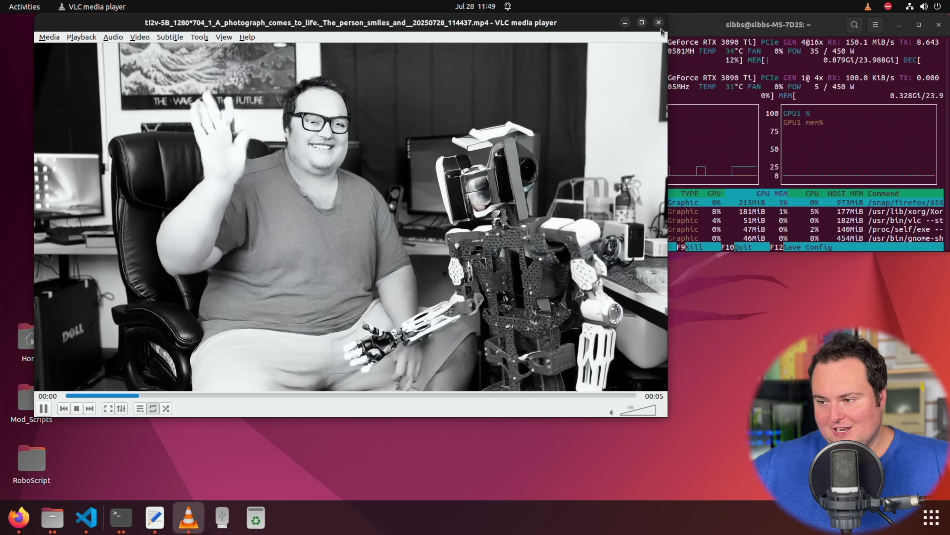
pyautogui.click(659, 23)
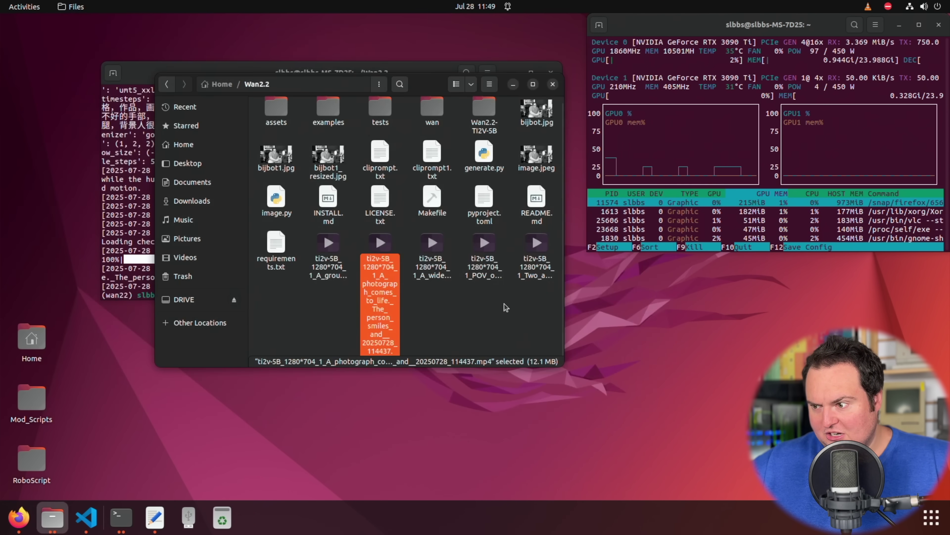
pyautogui.doubleClick(434, 258)
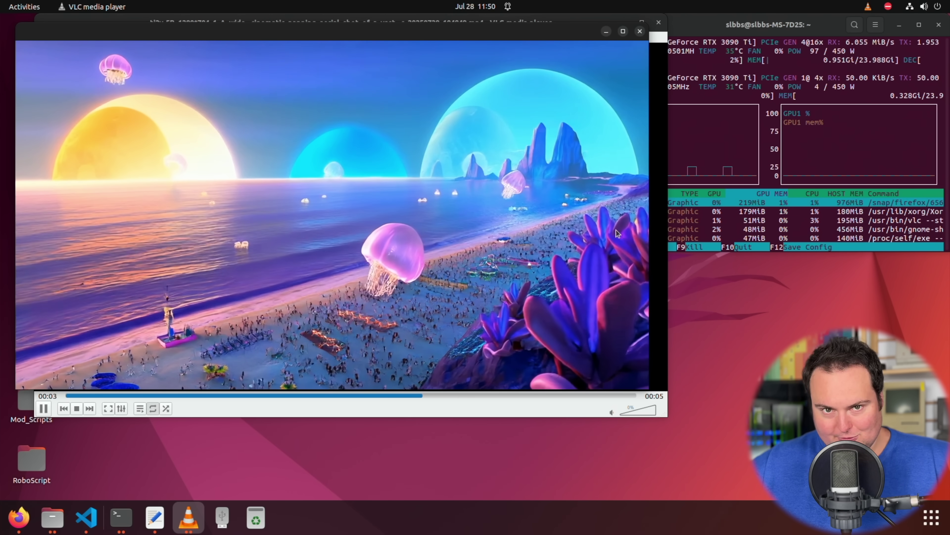
# Step: Watch the POV gym clip, then the Two_anthropomorphic_cats boxing clip, closing VLC after each
pyautogui.click(640, 32)
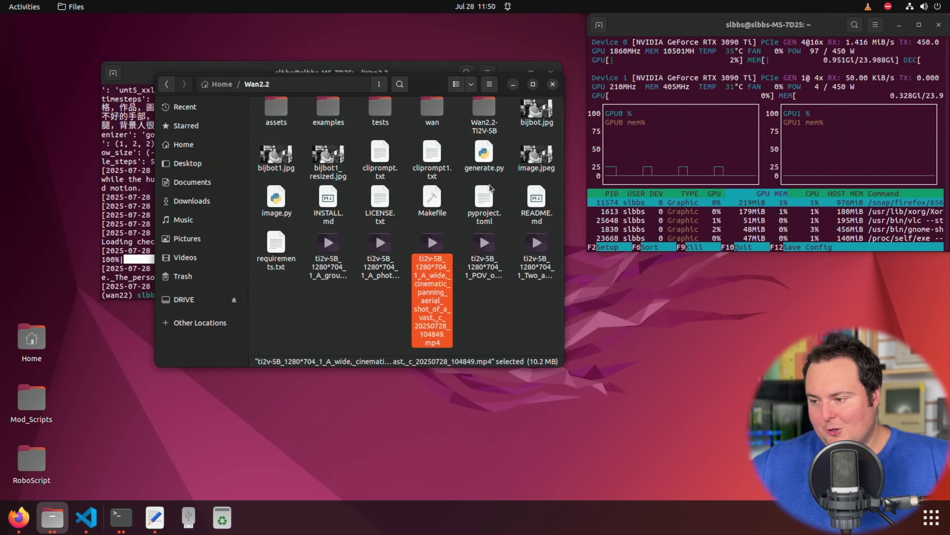
pyautogui.doubleClick(484, 277)
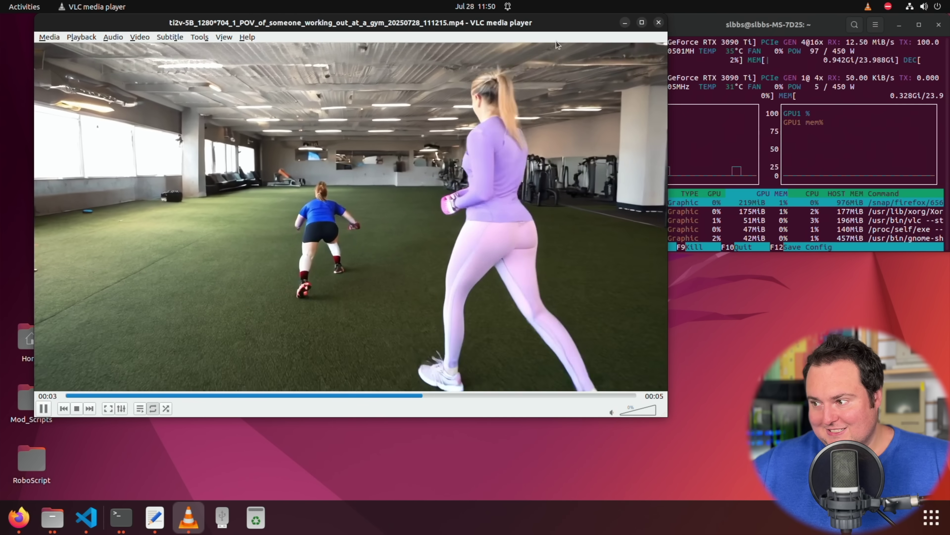
pyautogui.click(658, 23)
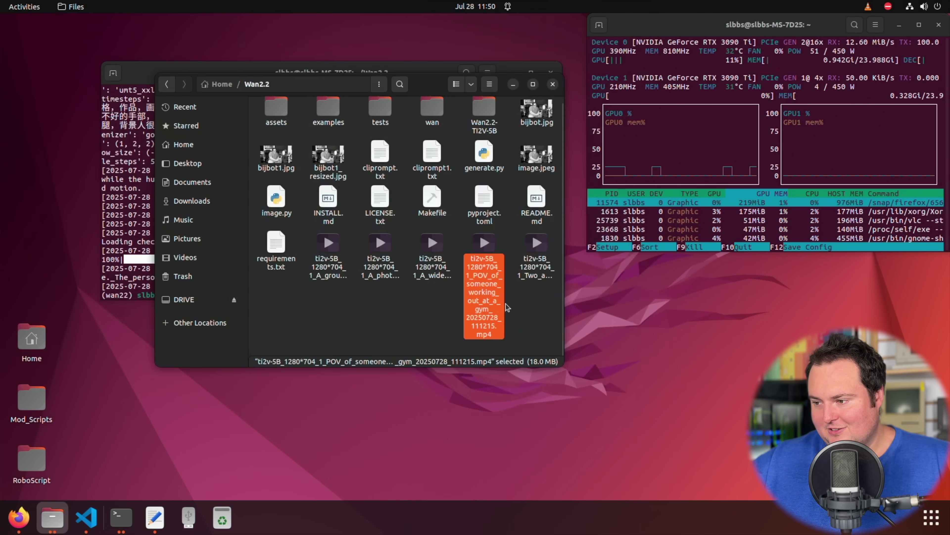
pyautogui.doubleClick(527, 283)
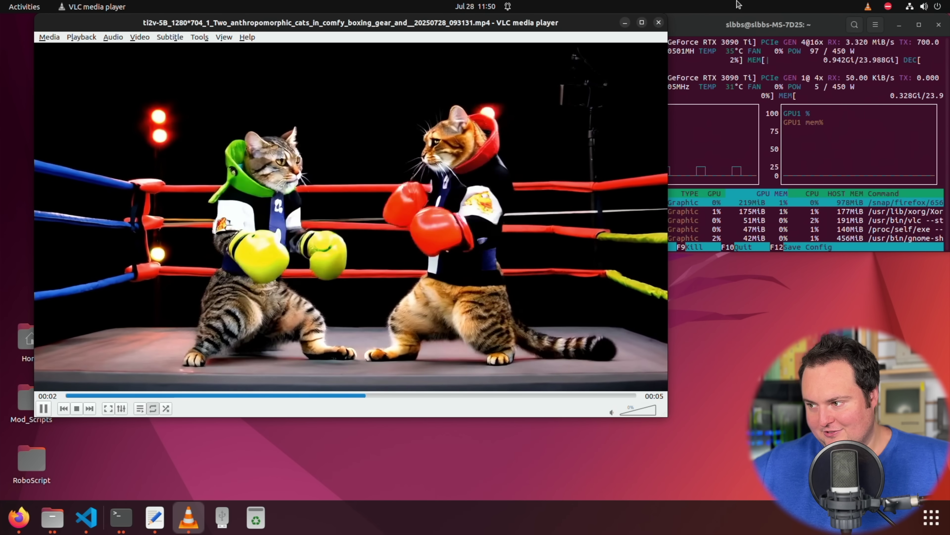
pyautogui.click(659, 23)
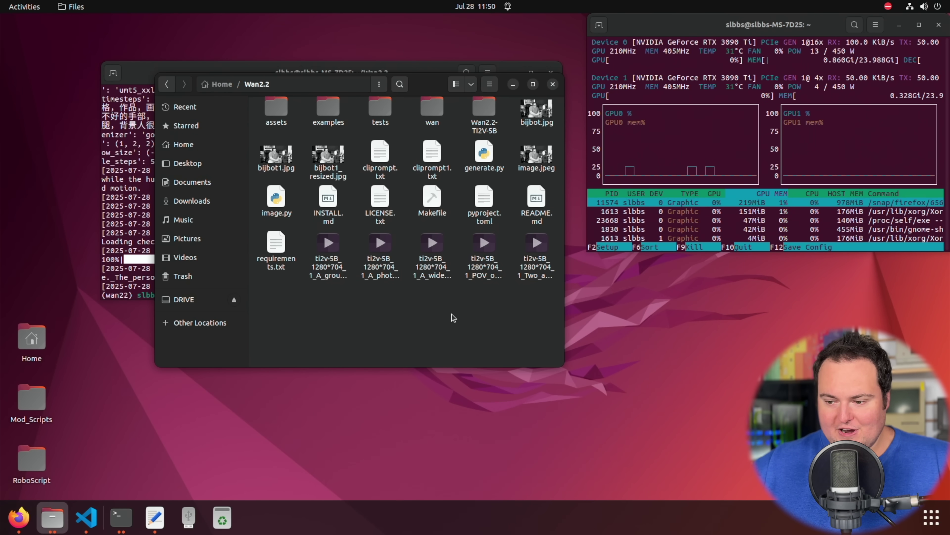
# Step: Bring Firefox back, glance at the Hugging Face Wan2.2 tab, then return to the GitHub README
pyautogui.click(18, 517)
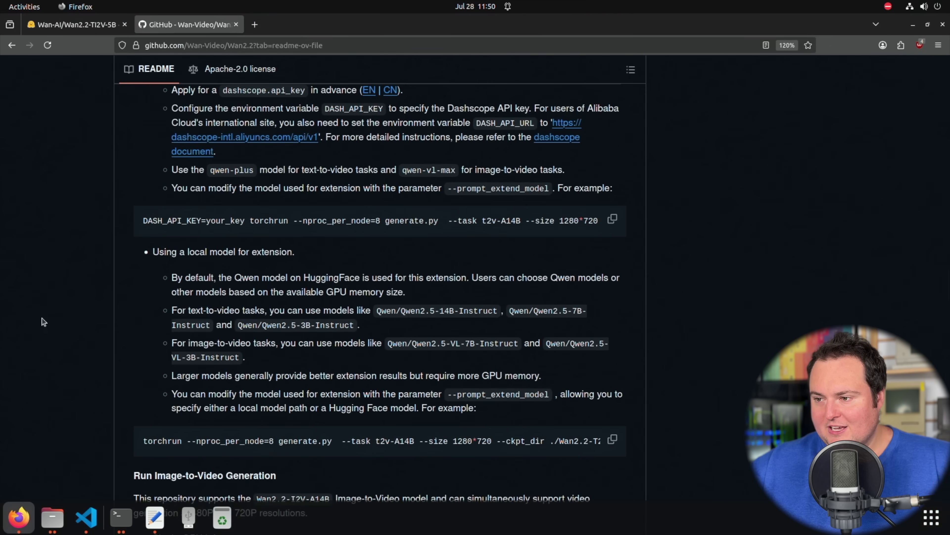
pyautogui.click(86, 32)
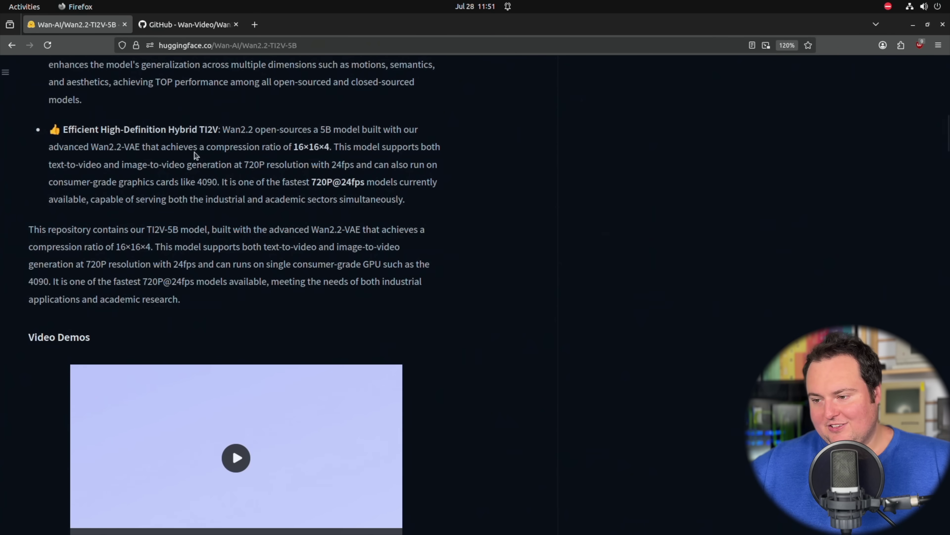
pyautogui.scroll(20, 418, 337)
pyautogui.scroll(-8, 418, 342)
pyautogui.scroll(8, 418, 342)
pyautogui.click(162, 25)
# Step: Scroll up to Latest News and bring up the menu for the English ComfyUI integration link
pyautogui.scroll(15, 106, 307)
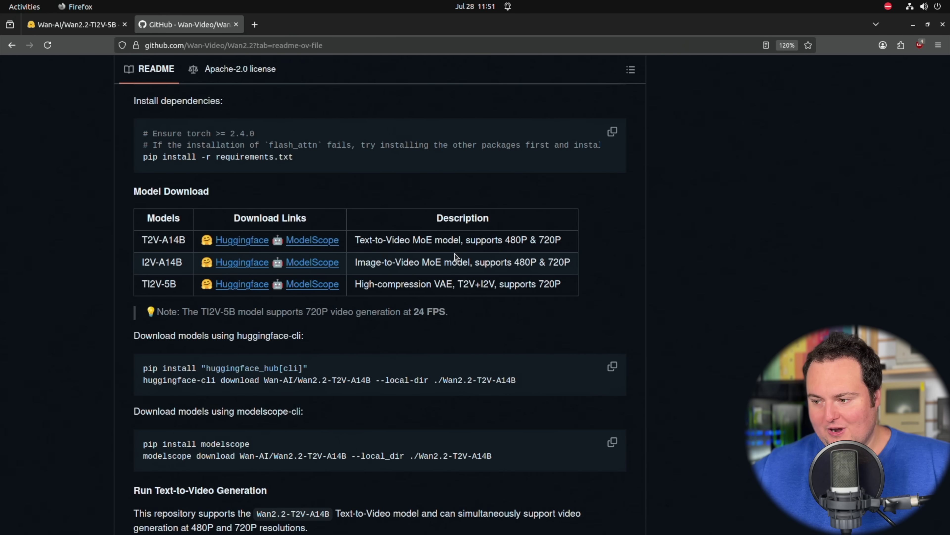
pyautogui.scroll(15, 412, 262)
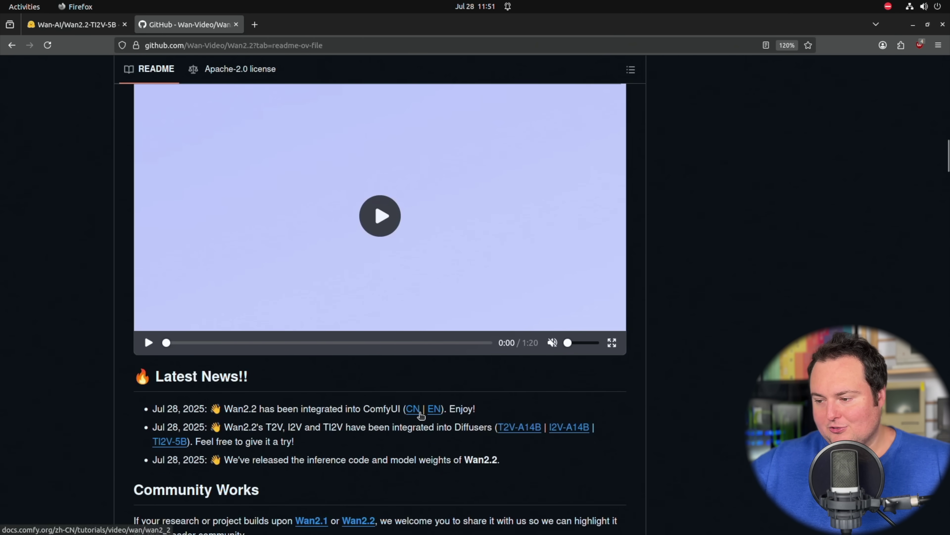
pyautogui.rightClick(430, 412)
# Step: Open the ComfyUI docs in a new tab and find the Wan2.2 14B T2V section
pyautogui.click(464, 250)
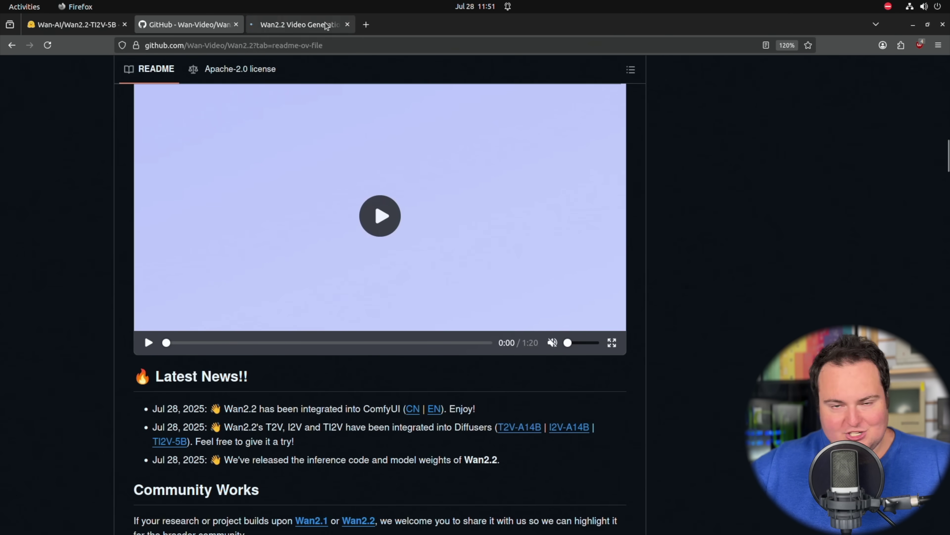
pyautogui.hotkey('ctrl', 'Tab')
pyautogui.scroll(-10, 371, 232)
pyautogui.scroll(-15, 259, 296)
pyautogui.scroll(-15, 260, 288)
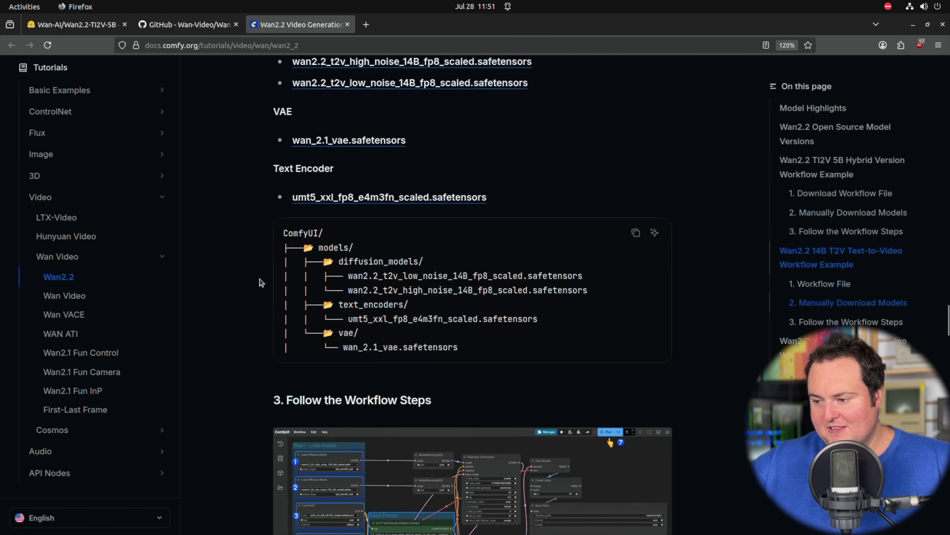
pyautogui.scroll(12, 261, 281)
pyautogui.scroll(6, 261, 283)
pyautogui.scroll(-14, 262, 281)
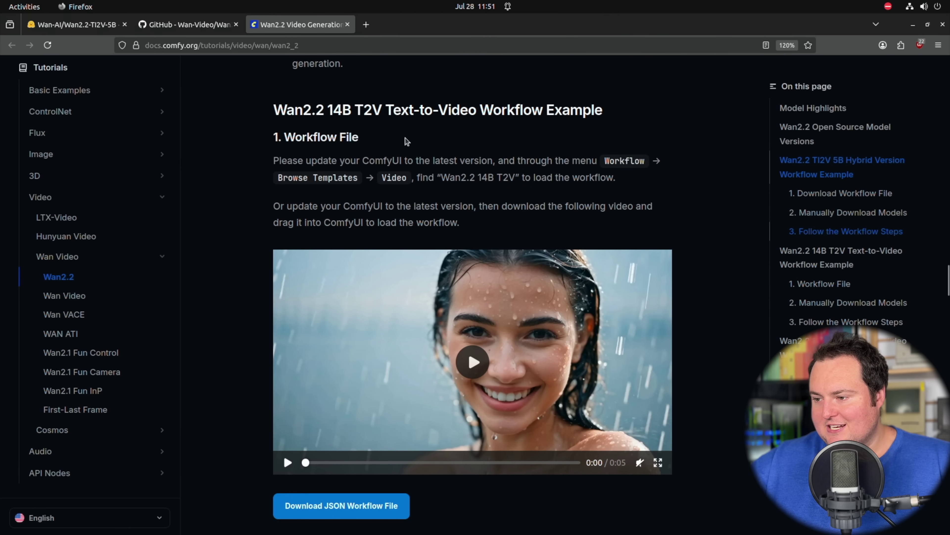
# Step: Play the 14B text-to-video example clip and scroll through the section while it runs
pyautogui.click(474, 361)
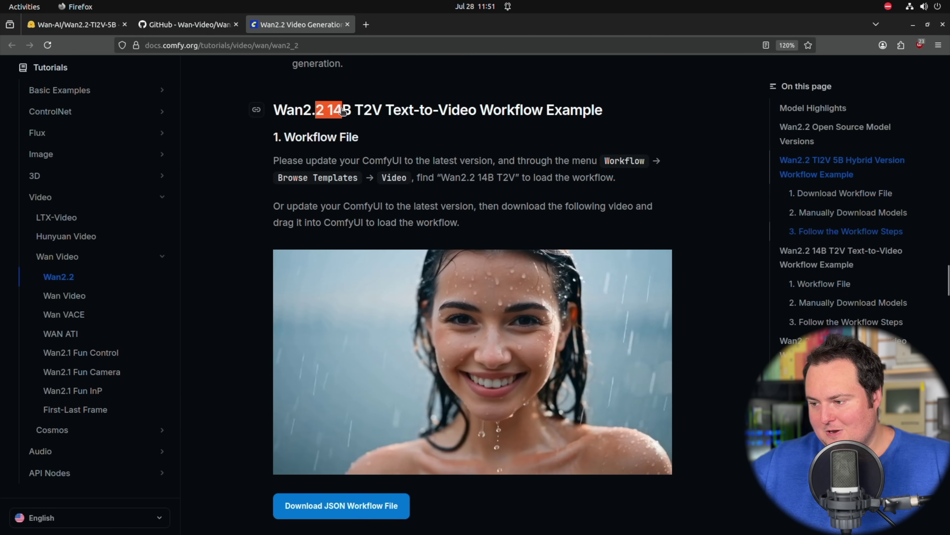
pyautogui.scroll(-1, 446, 176)
pyautogui.scroll(3, 445, 176)
pyautogui.scroll(-3, 490, 399)
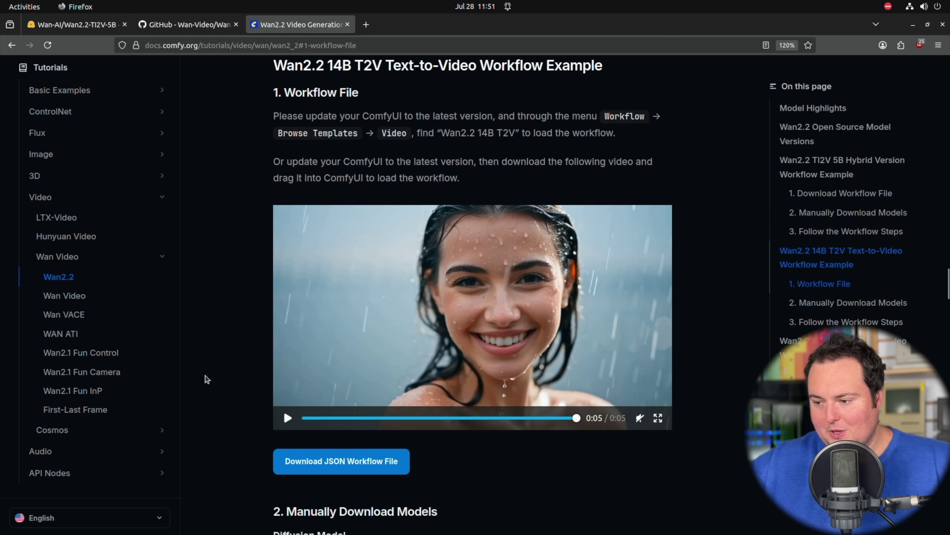
pyautogui.scroll(-12, 204, 374)
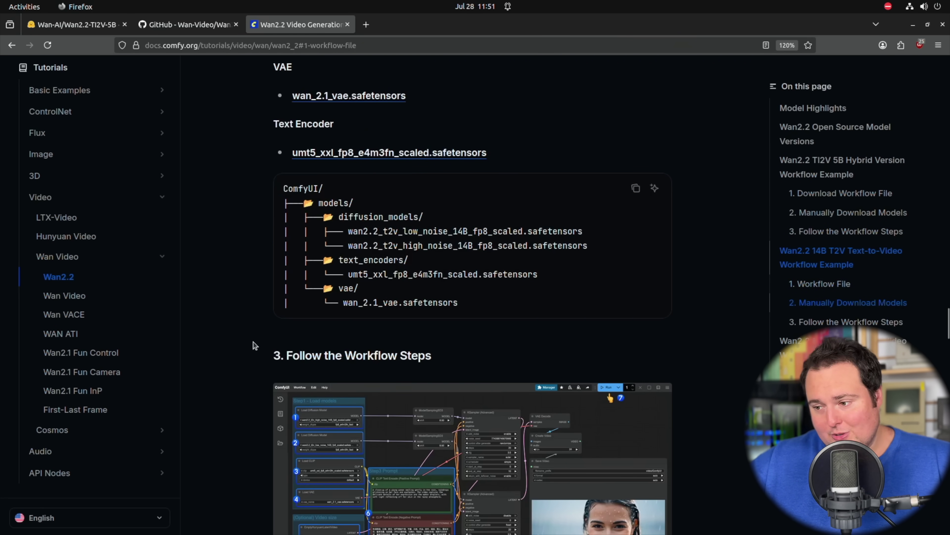
# Step: Switch back to the Hugging Face Wan-AI/Wan2.2-TI2V-5B model card tab
pyautogui.hotkey('ctrl', 'Tab')
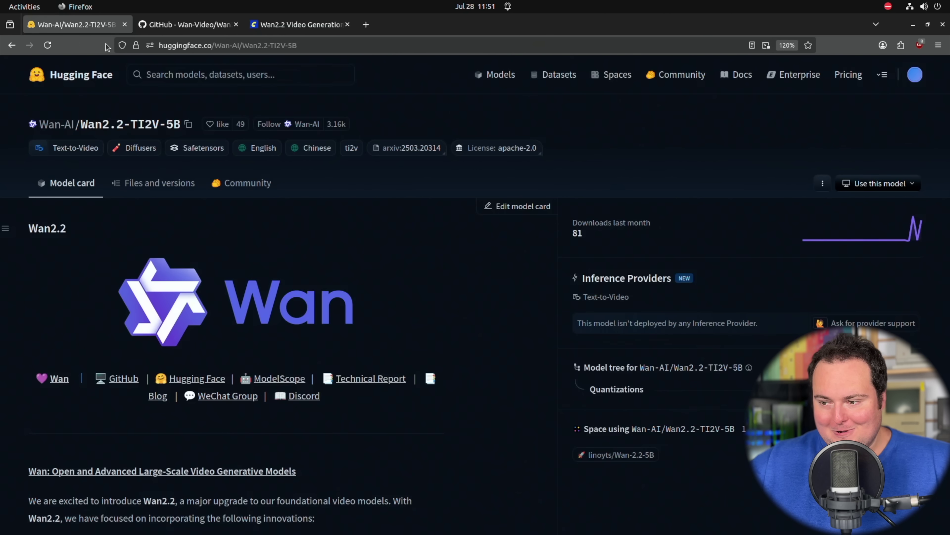